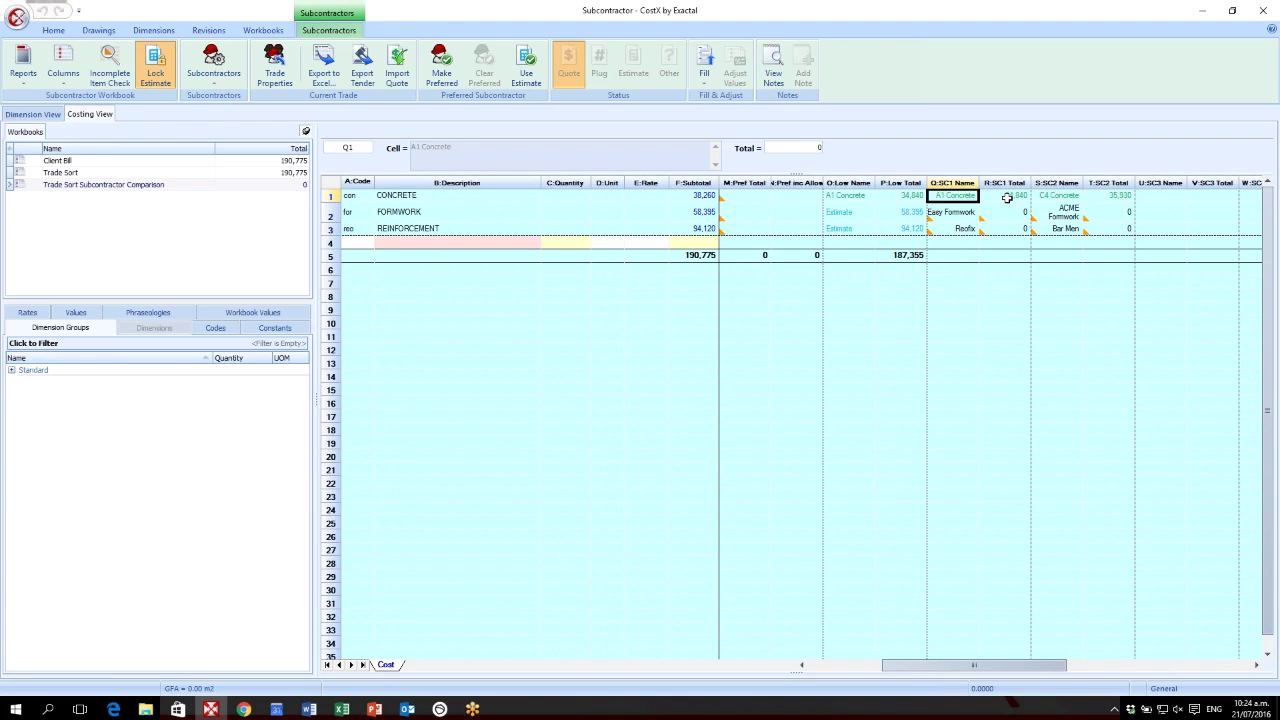
Step: Open the CONCRETE trade's item breakdown and review the A1 and C4 rates, including the items each subcontractor excluded
double_click(1007, 198)
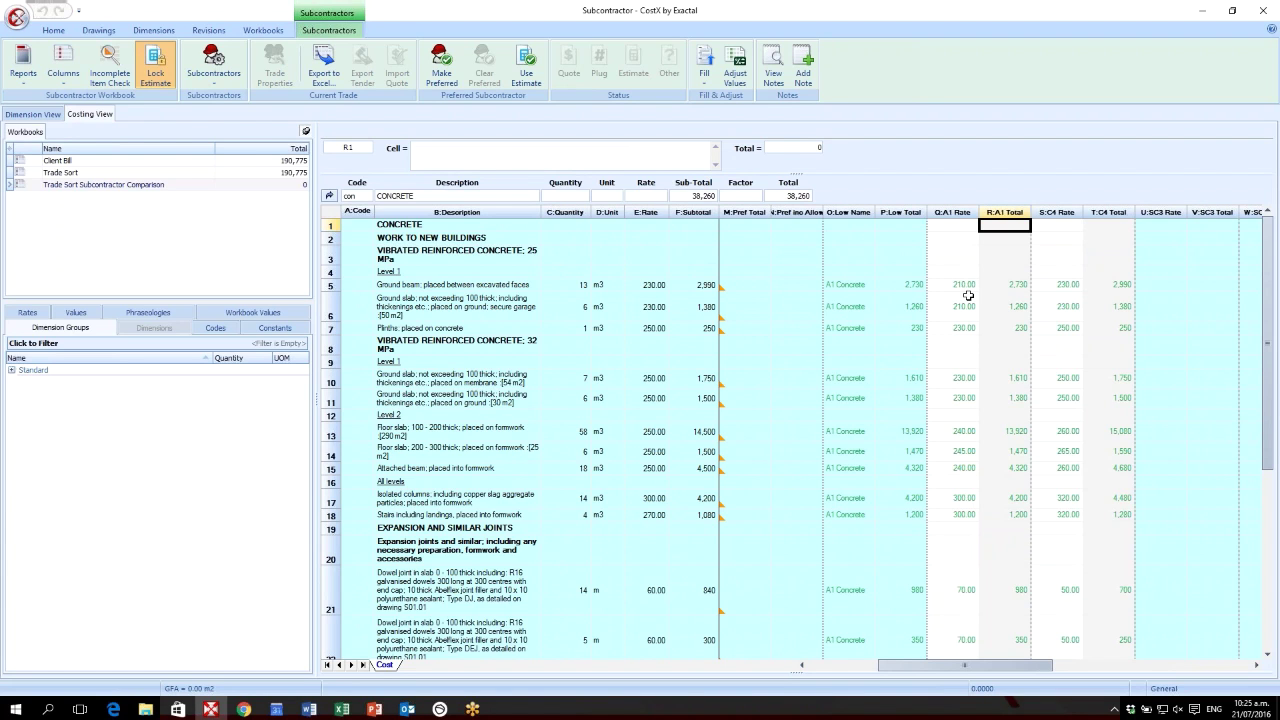
scroll(968, 296, down, 1)
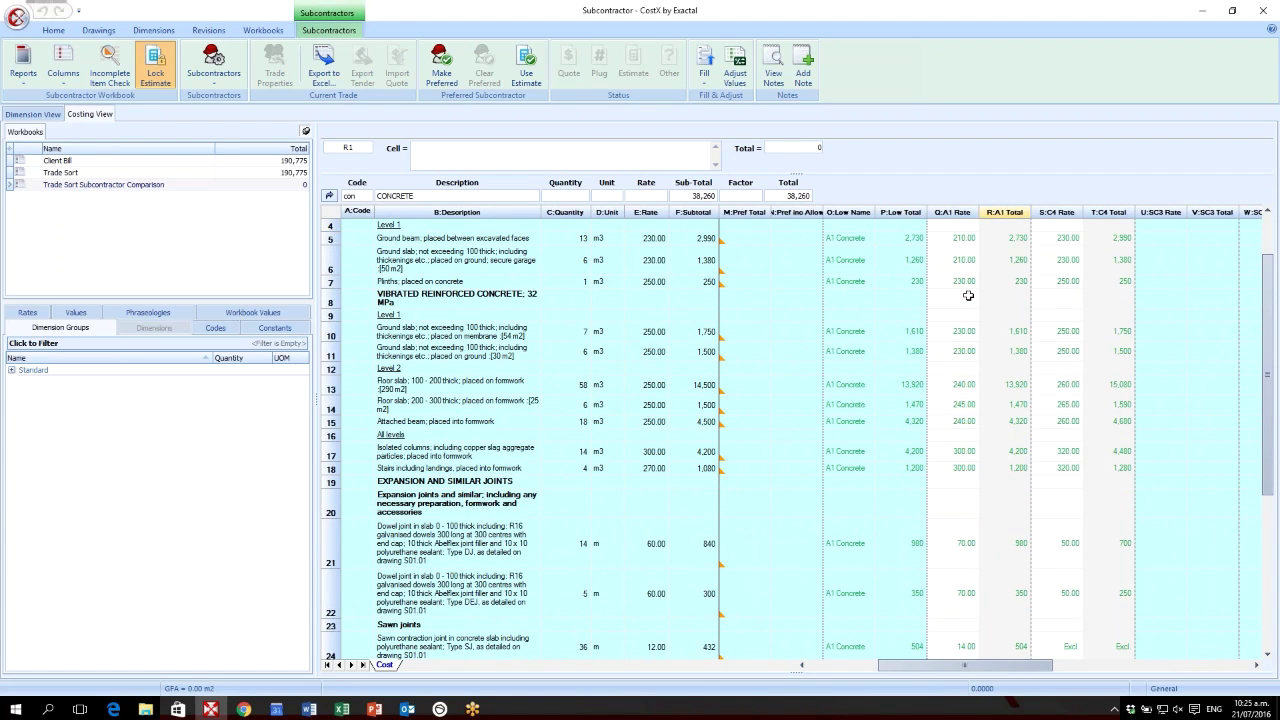
scroll(968, 296, down, 1)
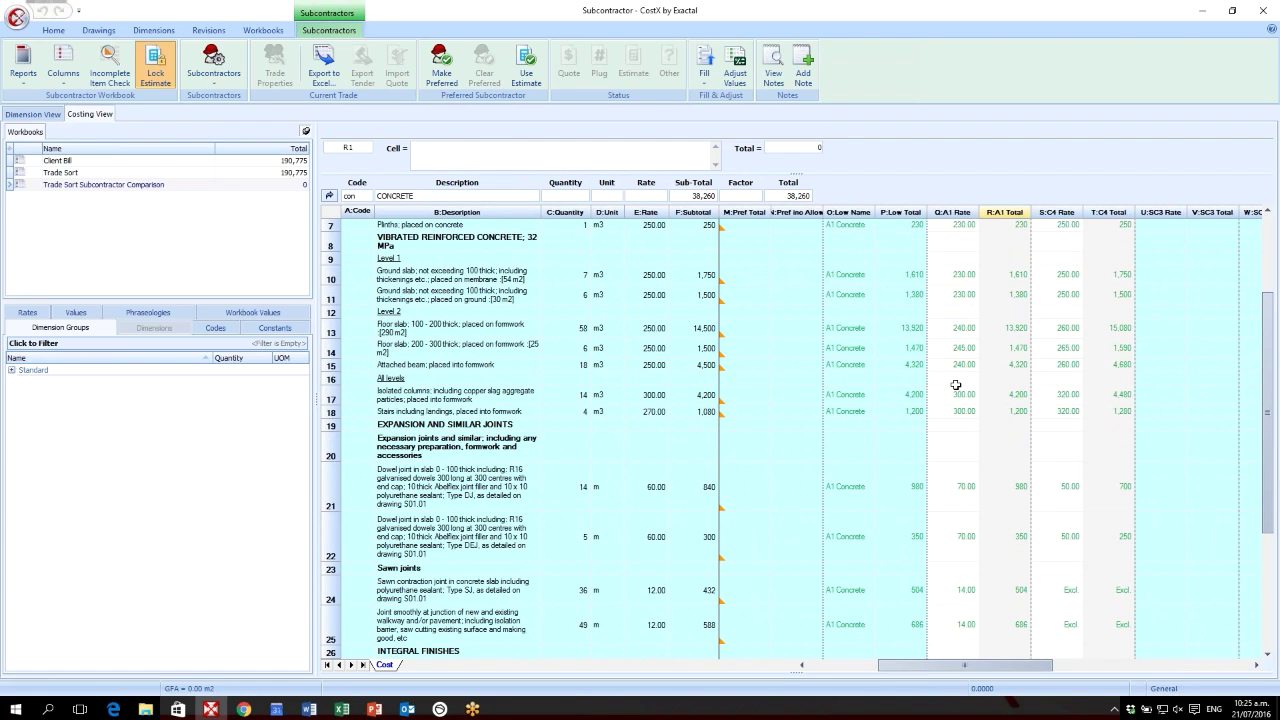
scroll(956, 400, down, 4)
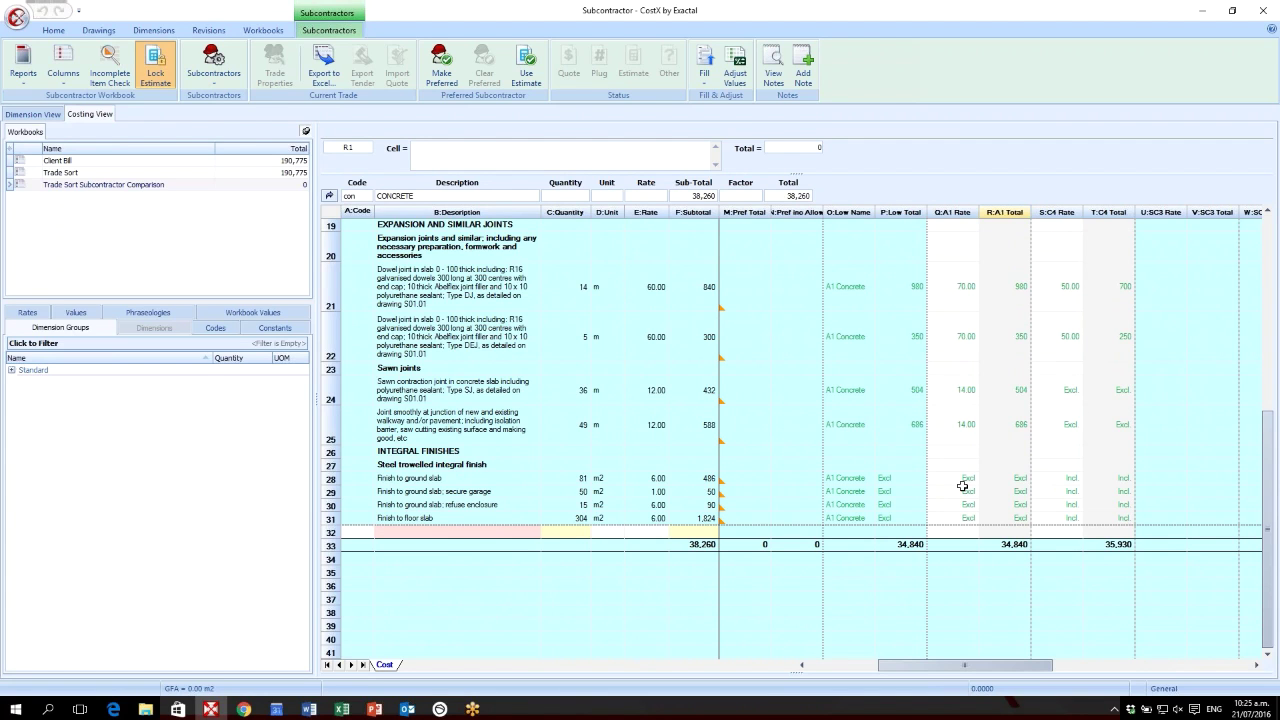
drag(962, 486, 960, 518)
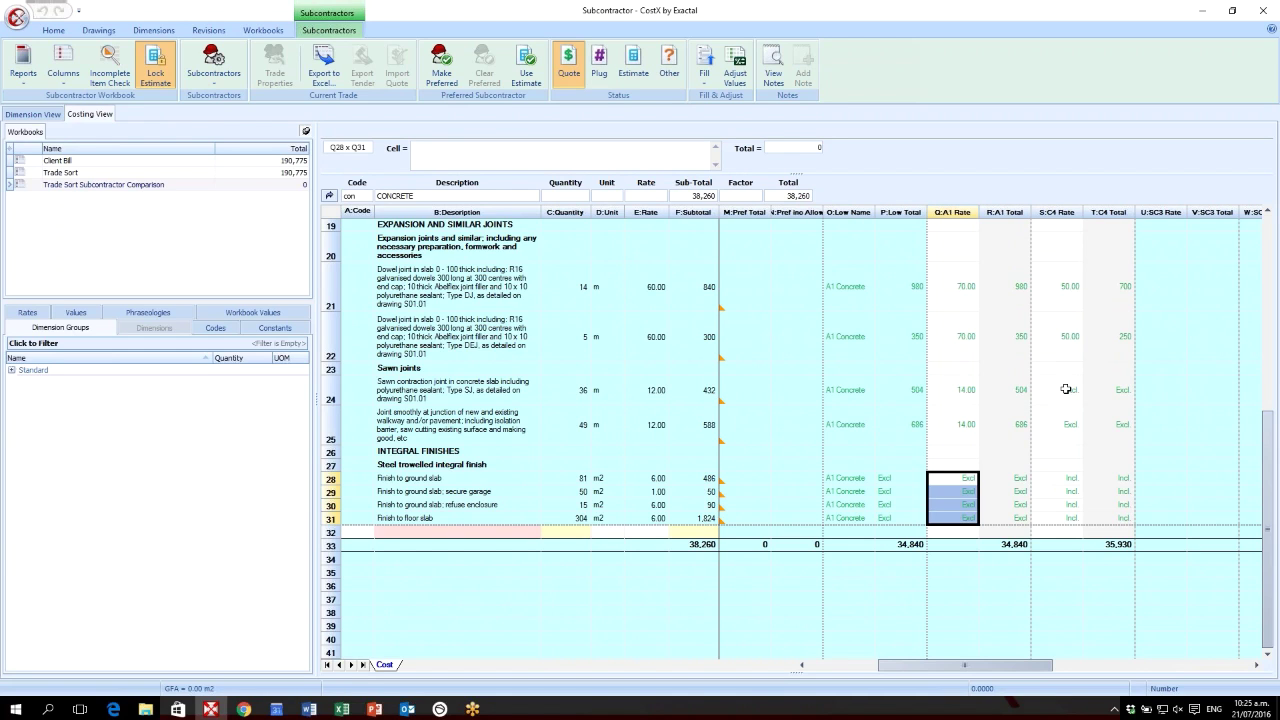
drag(1067, 400, 1067, 413)
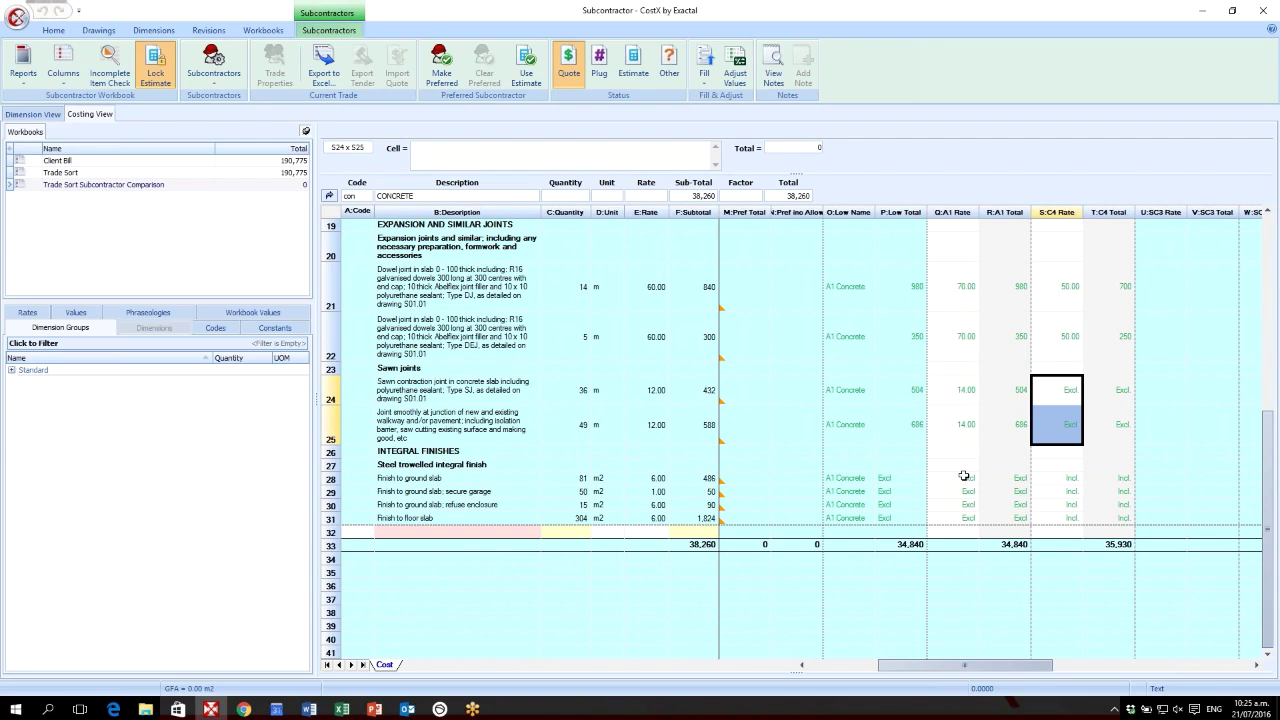
drag(964, 476, 961, 506)
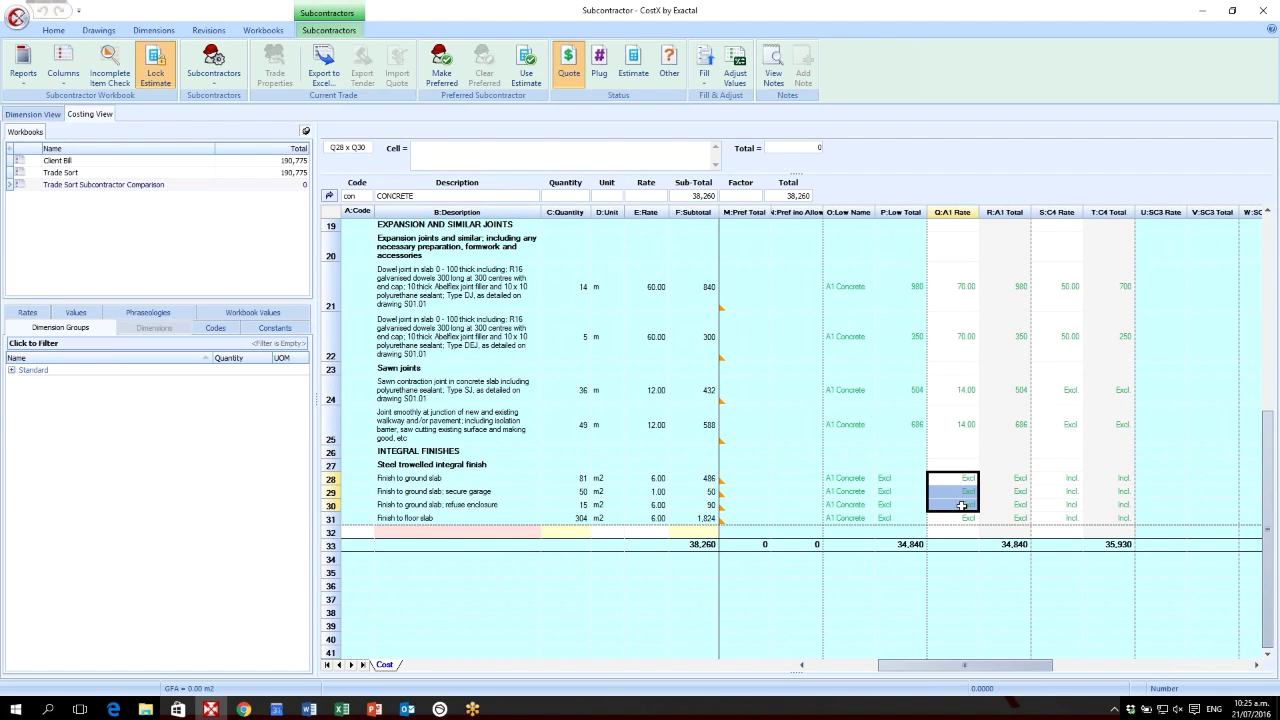
click(961, 506)
Step: Clear the excluded A1 rates for the four steel trowelled finish items and fill them from the estimate
drag(964, 478, 968, 518)
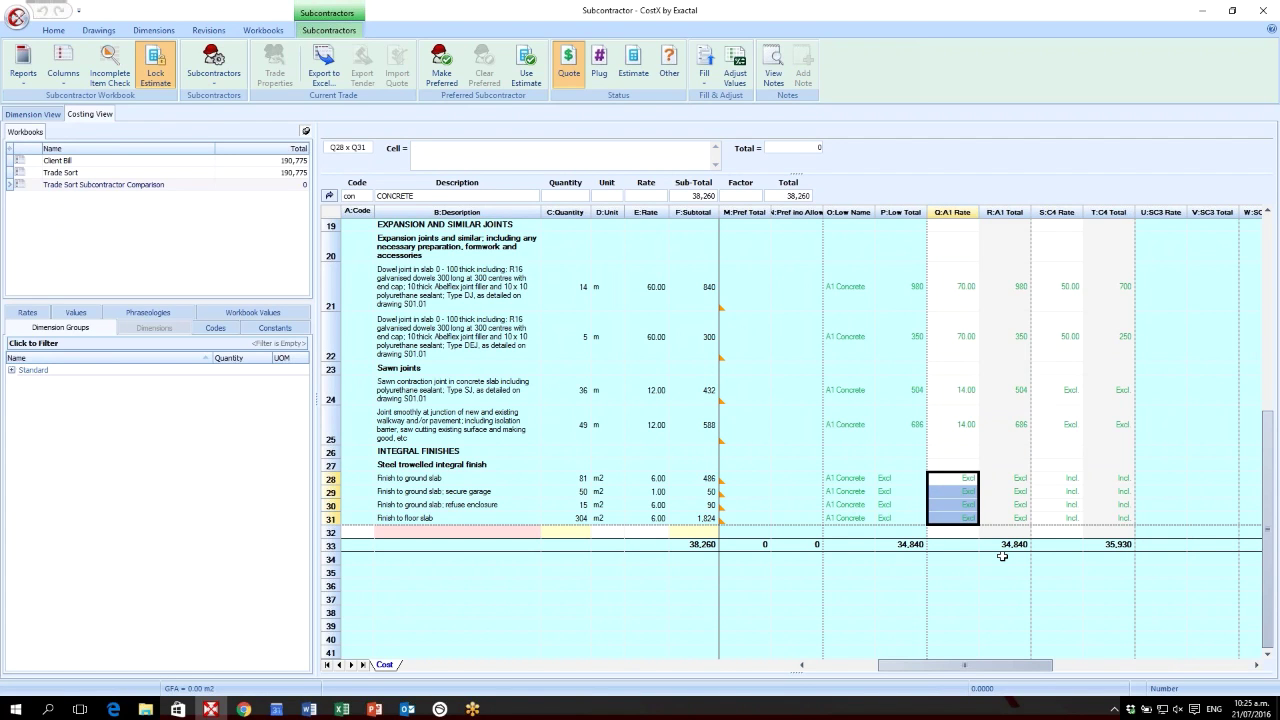
key(Delete)
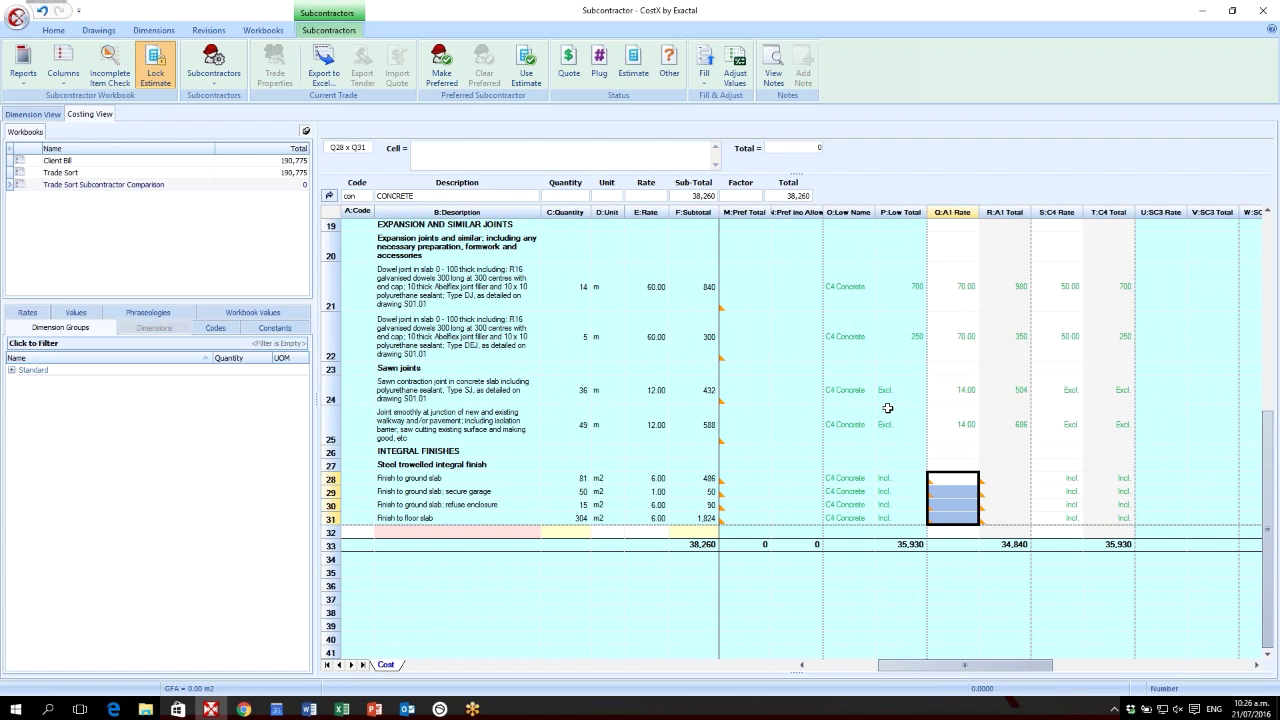
click(711, 82)
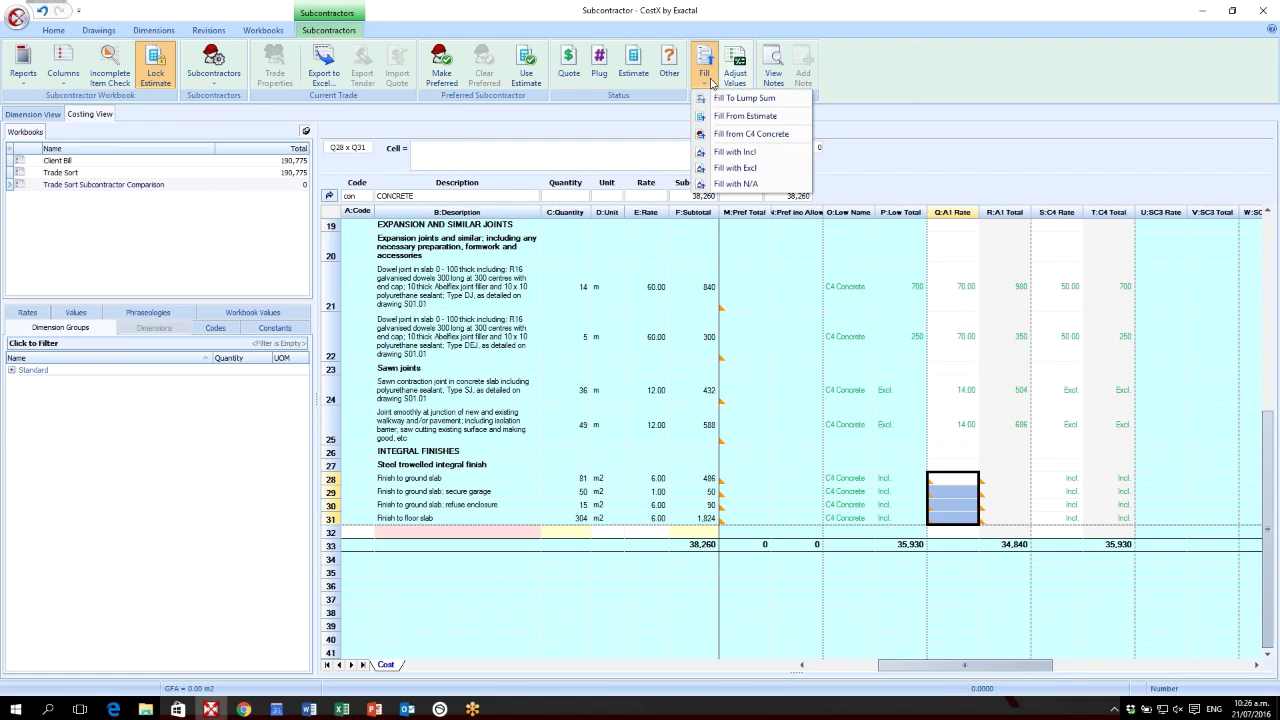
click(785, 124)
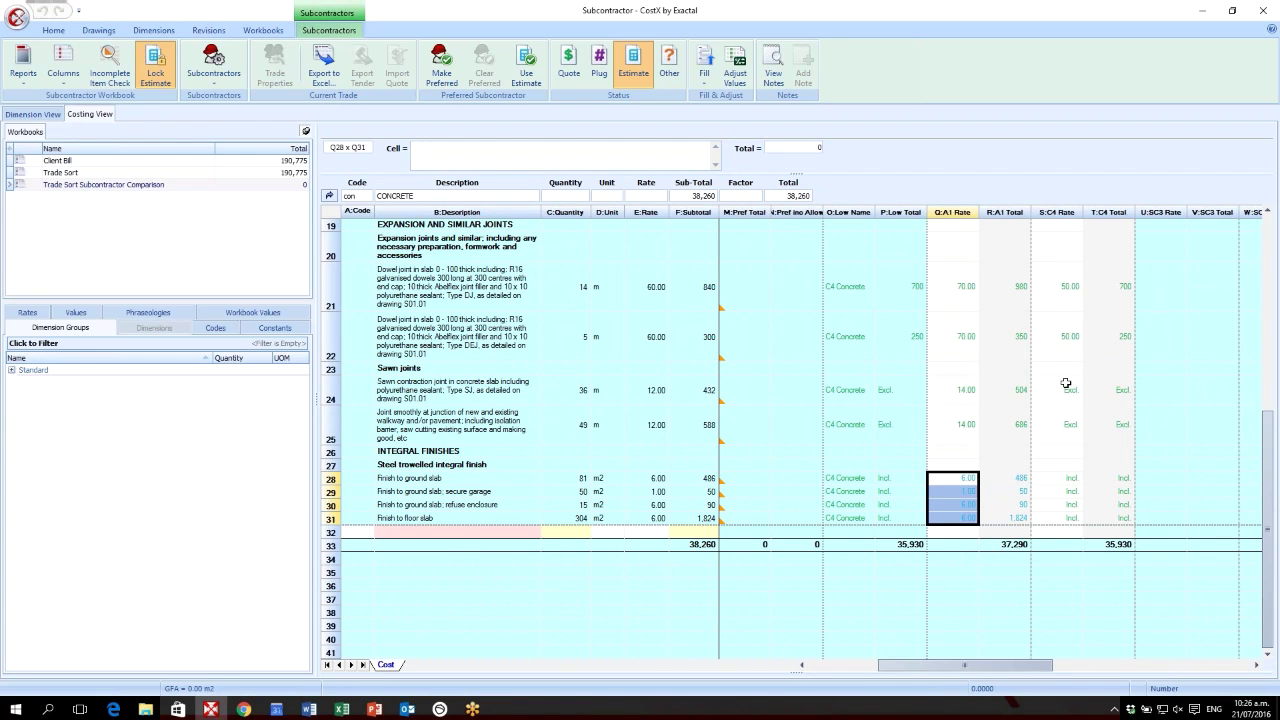
Step: Clear the excluded C4 rates for the two sawn joint items and fill them from A1 Concrete
drag(1064, 395, 1064, 424)
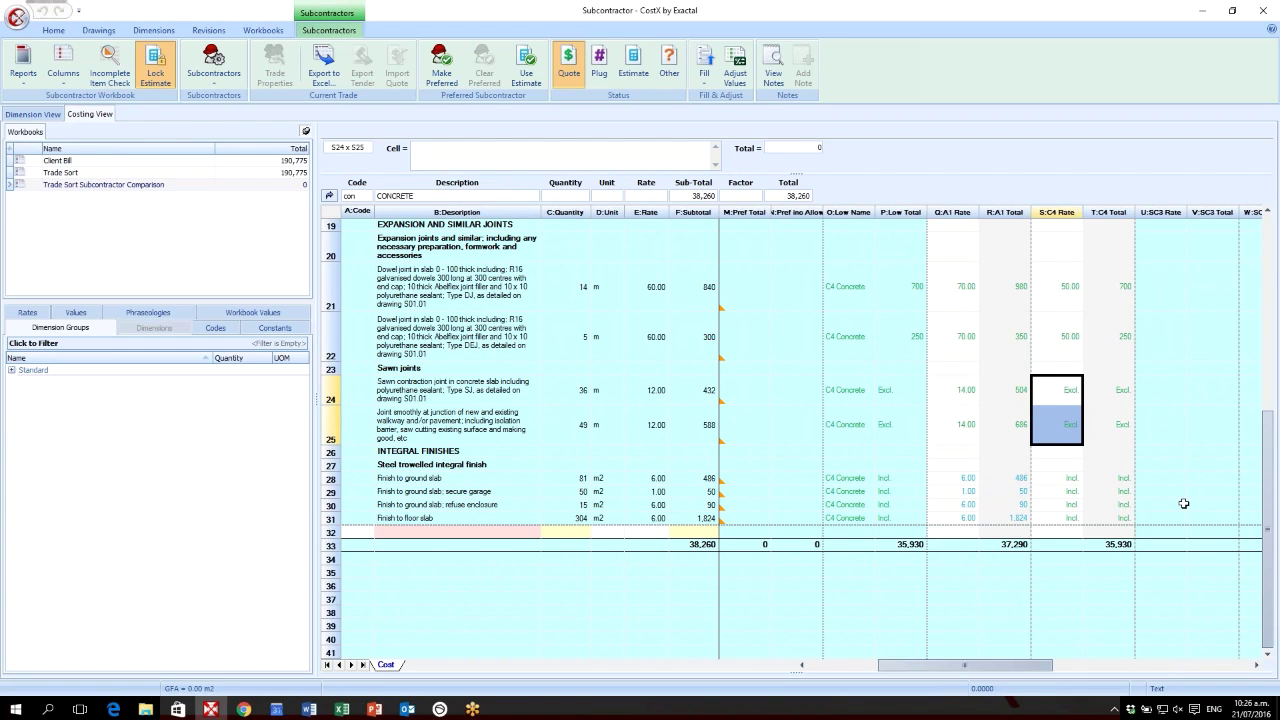
key(Delete)
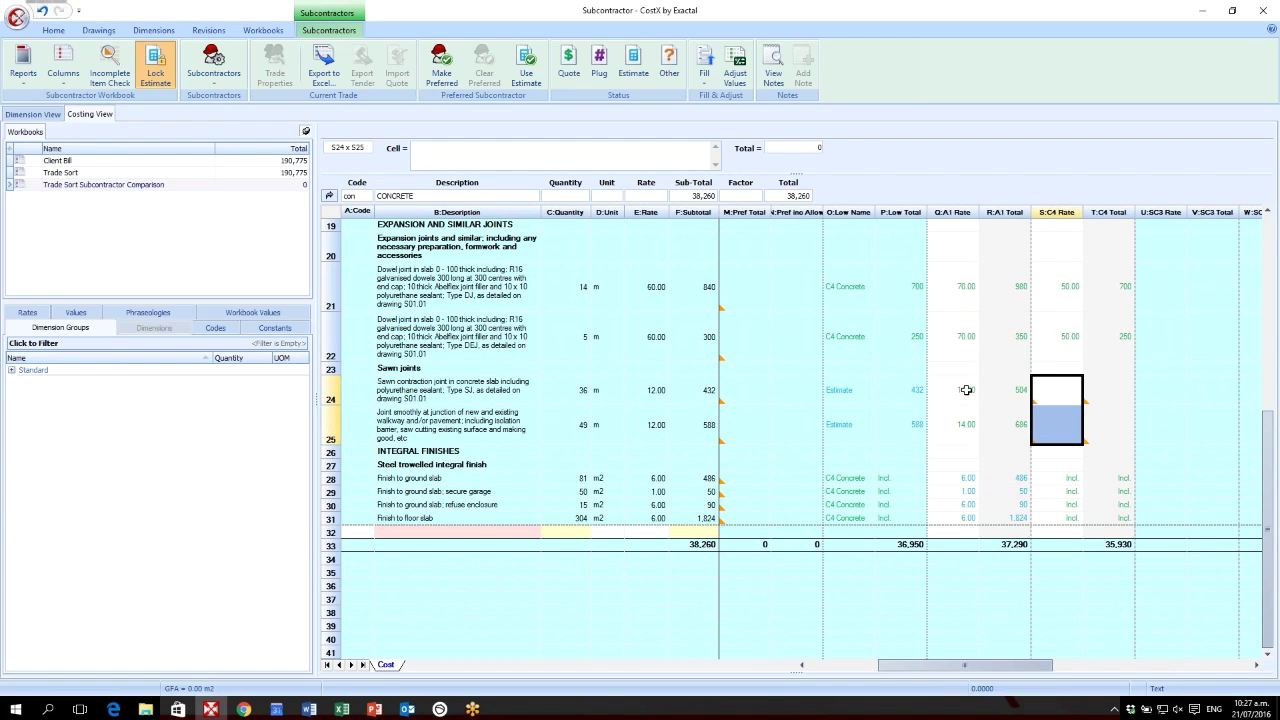
drag(959, 390, 959, 424)
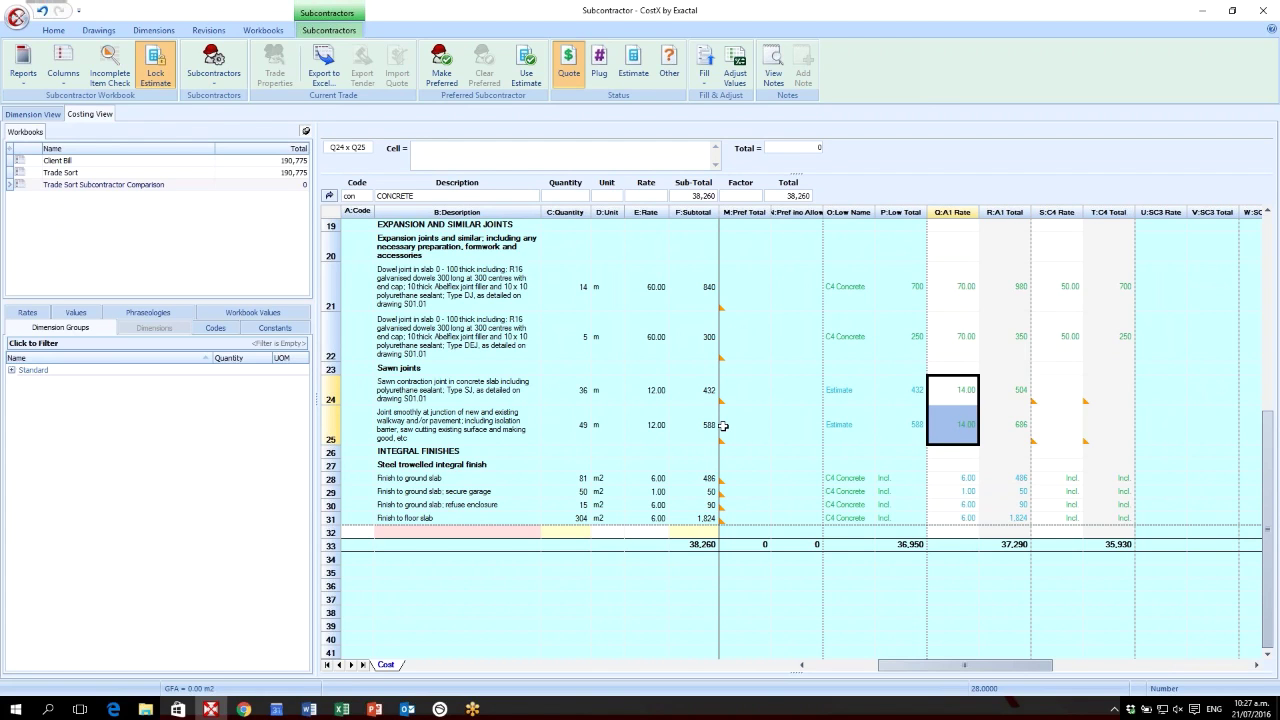
drag(652, 391, 654, 418)
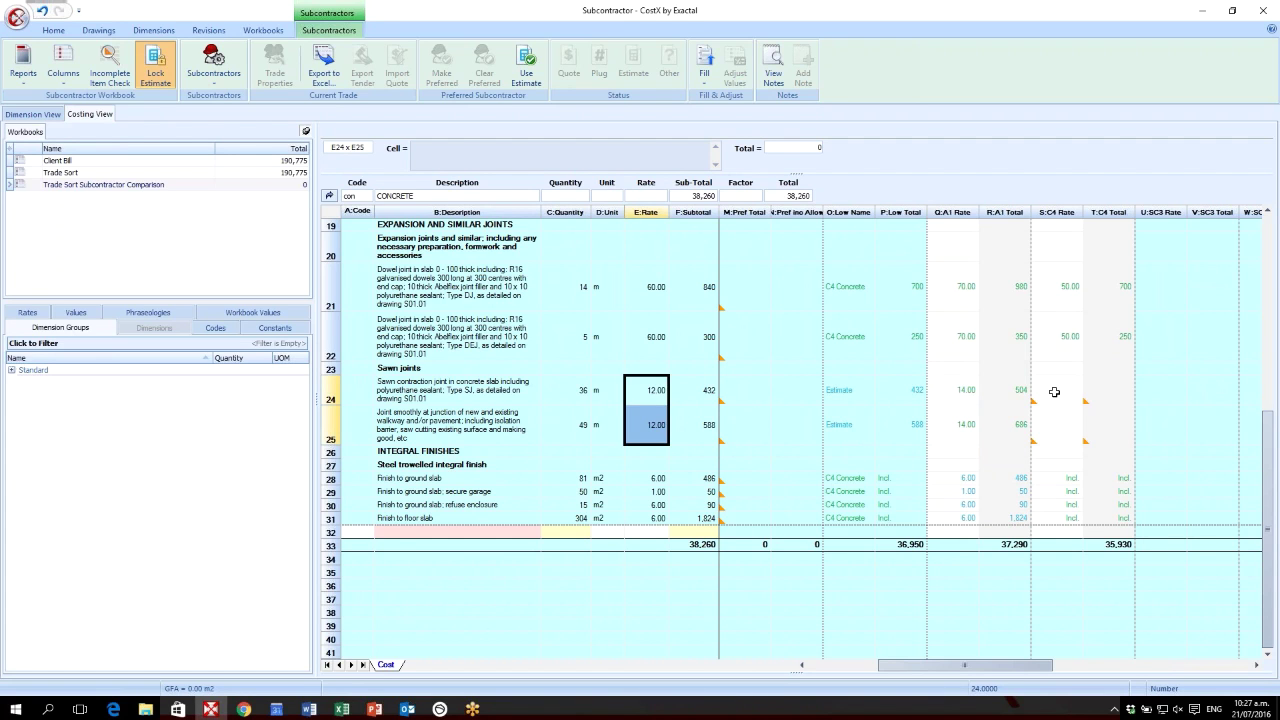
drag(1052, 392, 1052, 424)
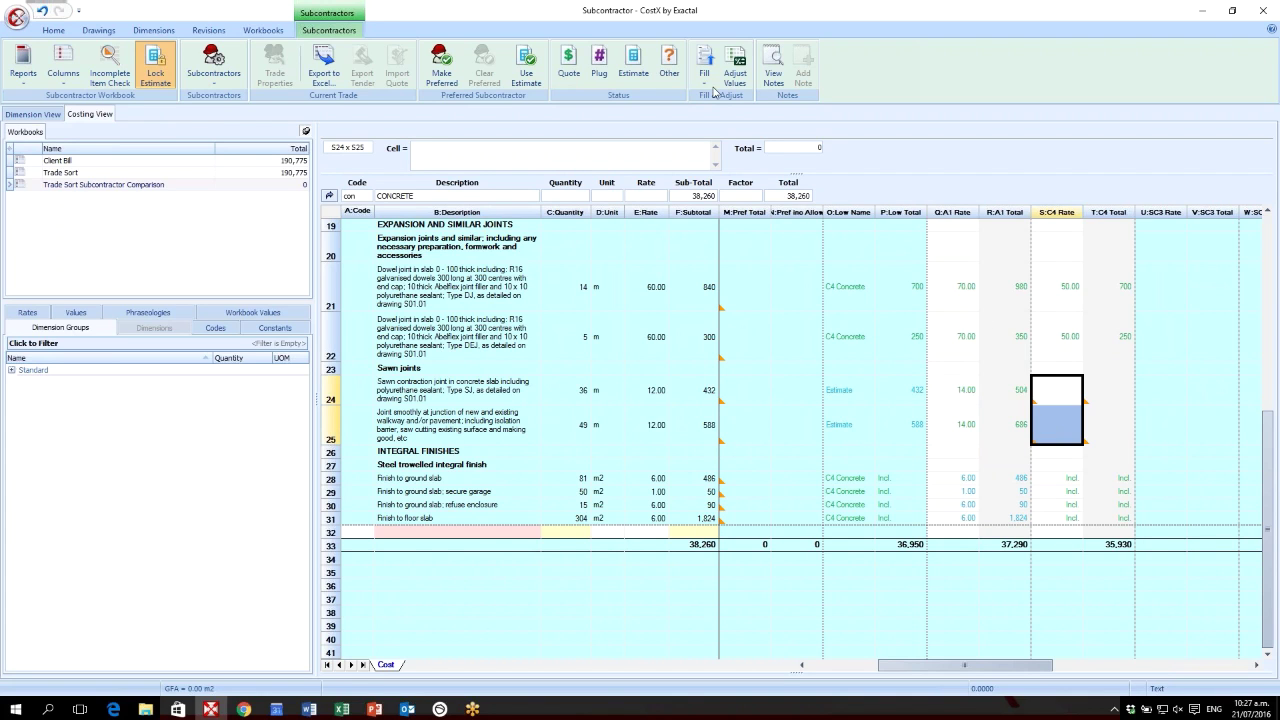
click(711, 85)
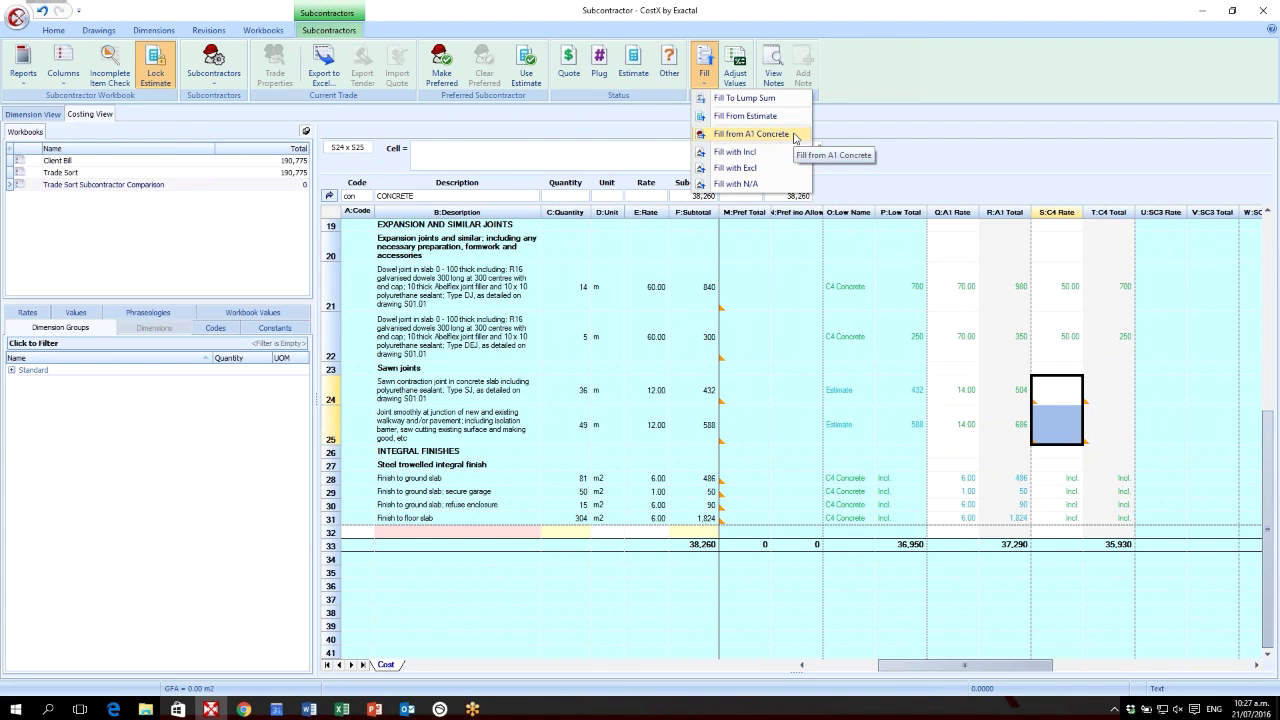
click(751, 134)
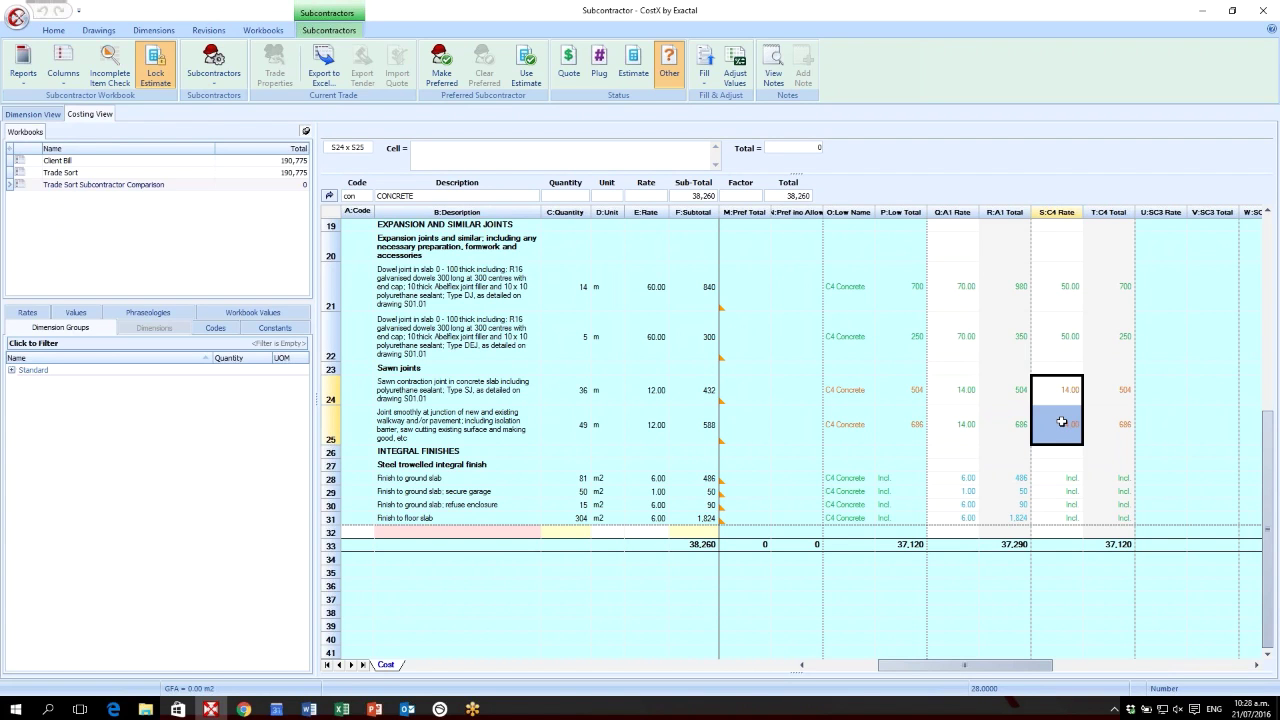
Step: Replace the C4 rates of both sawn joint items with 13.00 and give them the Plug status
key(Delete)
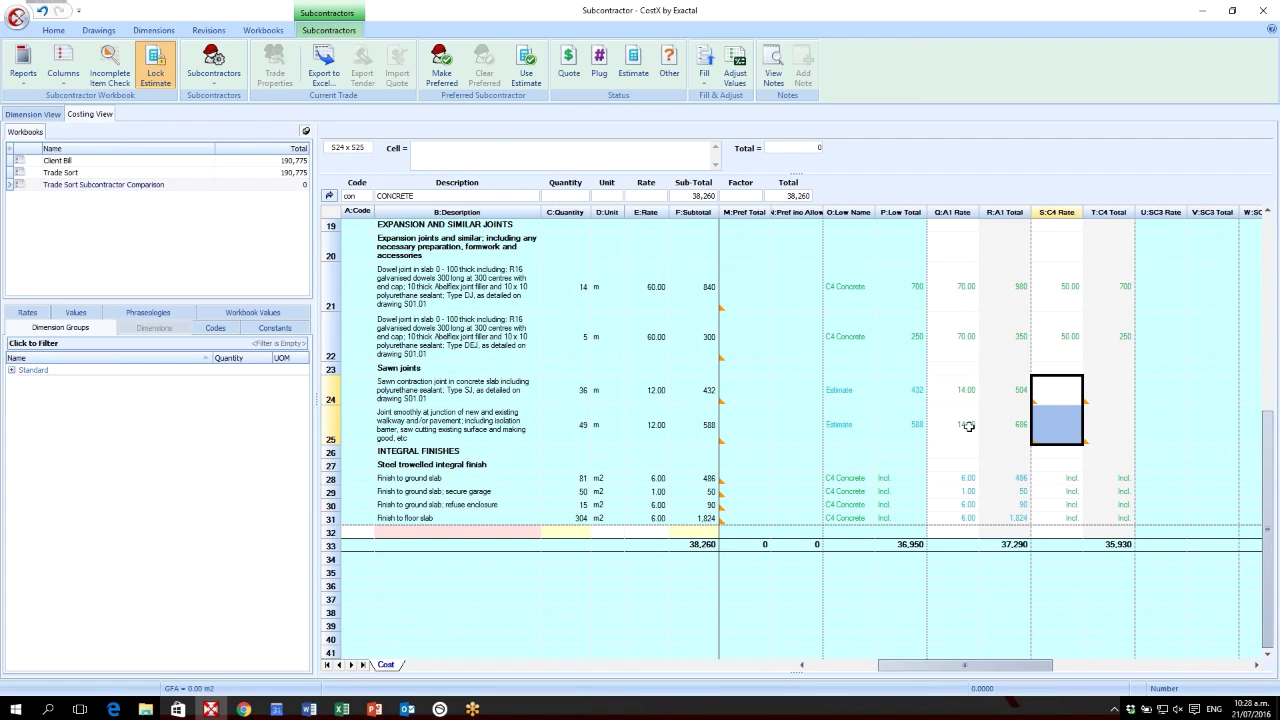
click(1055, 390)
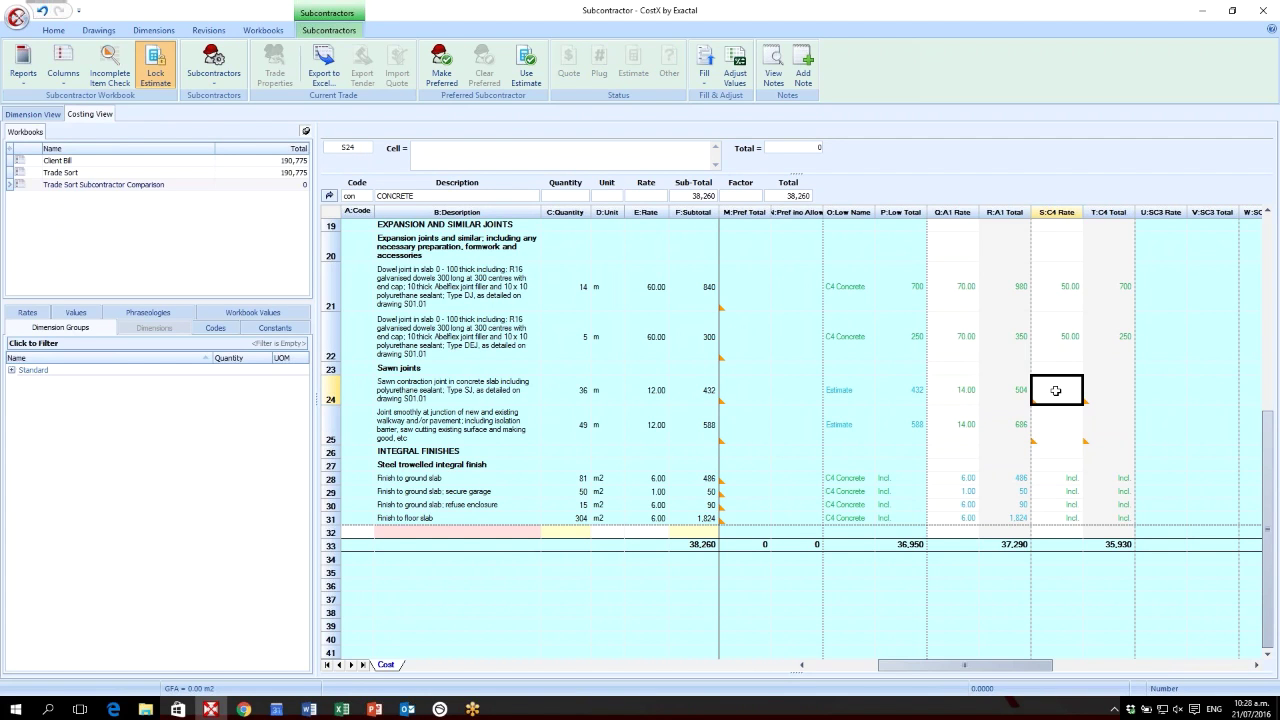
text(13)
key(Return)
key(Return)
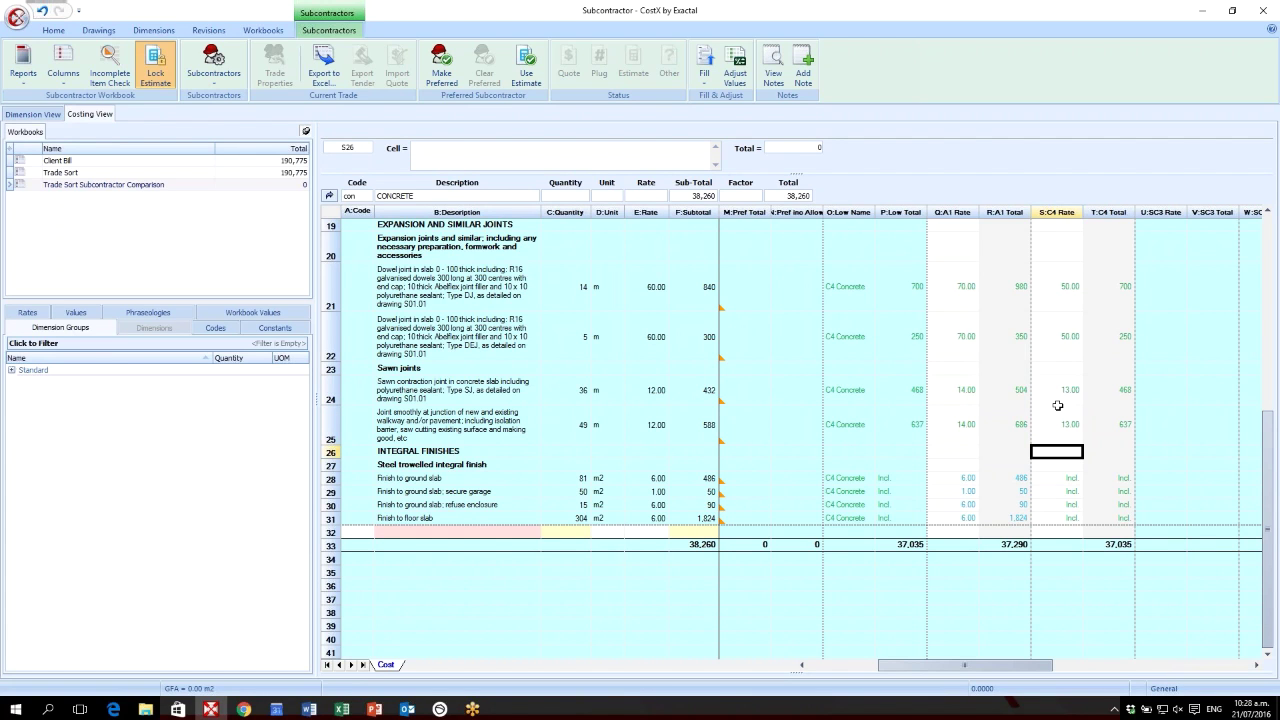
drag(1058, 396, 1056, 413)
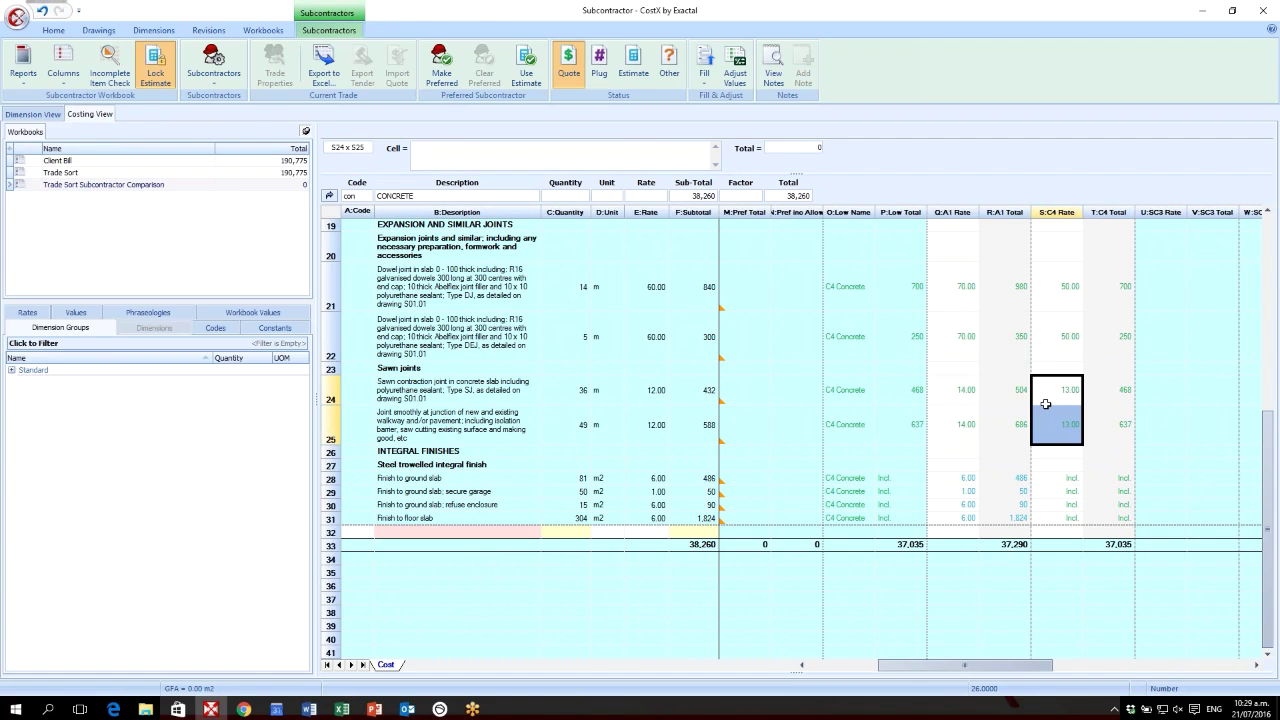
click(603, 78)
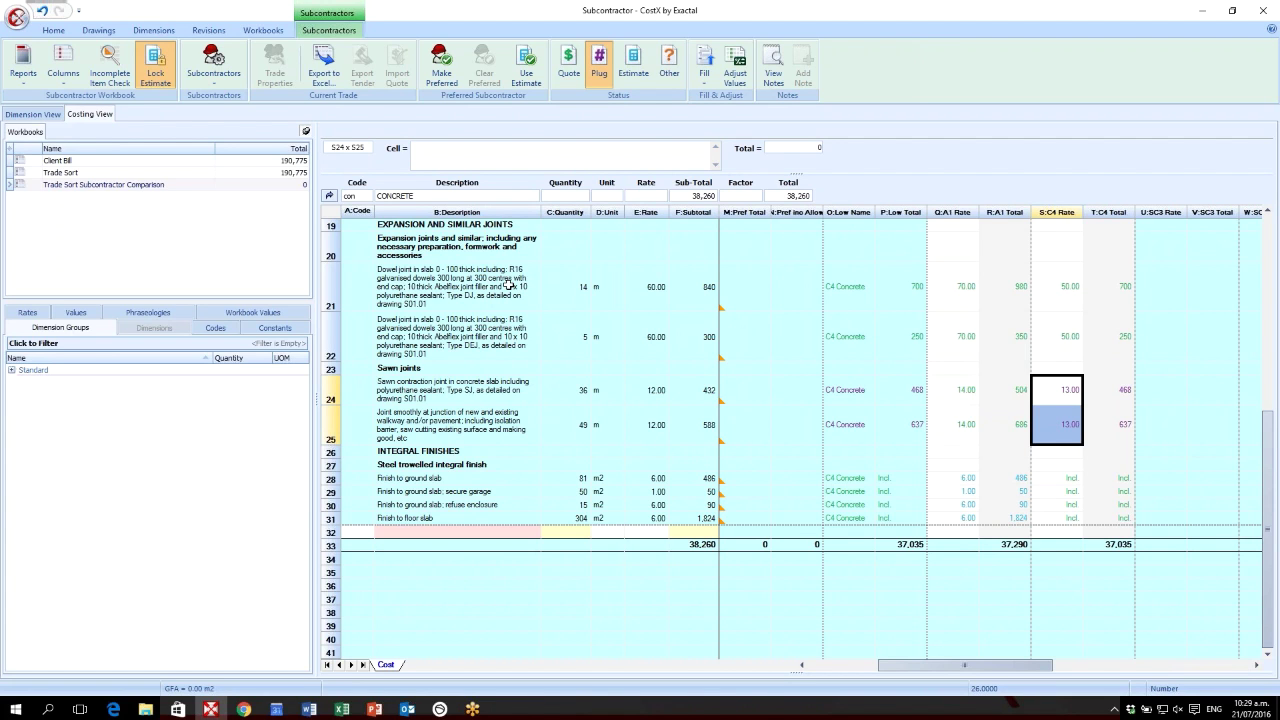
Step: Return to the trade summary and compare the CONCRETE totals of both subcontractors with the low name and low total
click(329, 195)
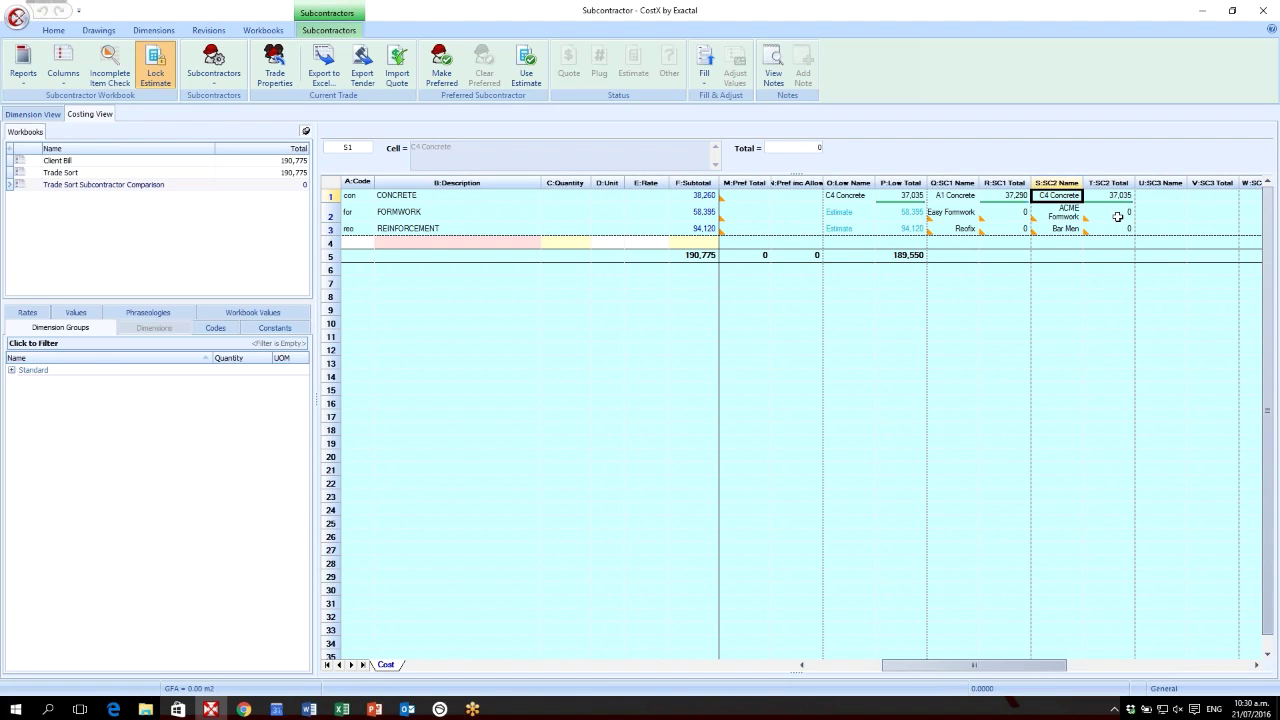
click(1117, 216)
key(Down)
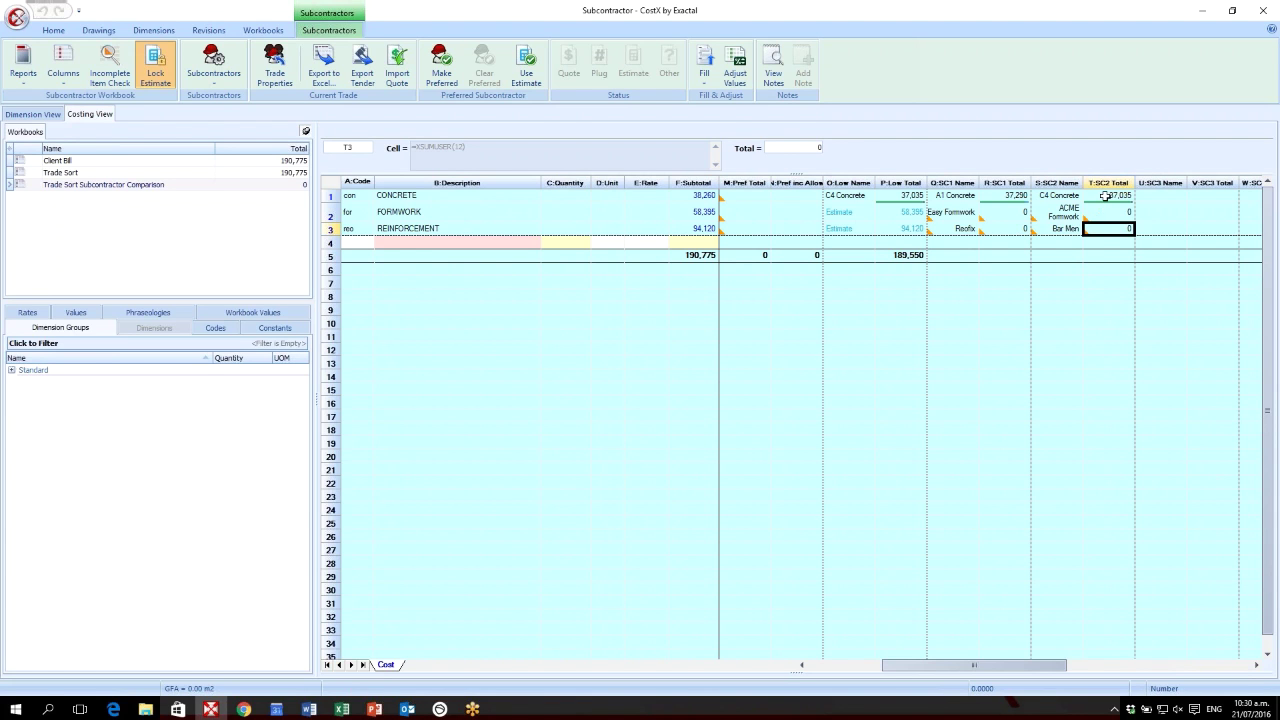
click(1106, 196)
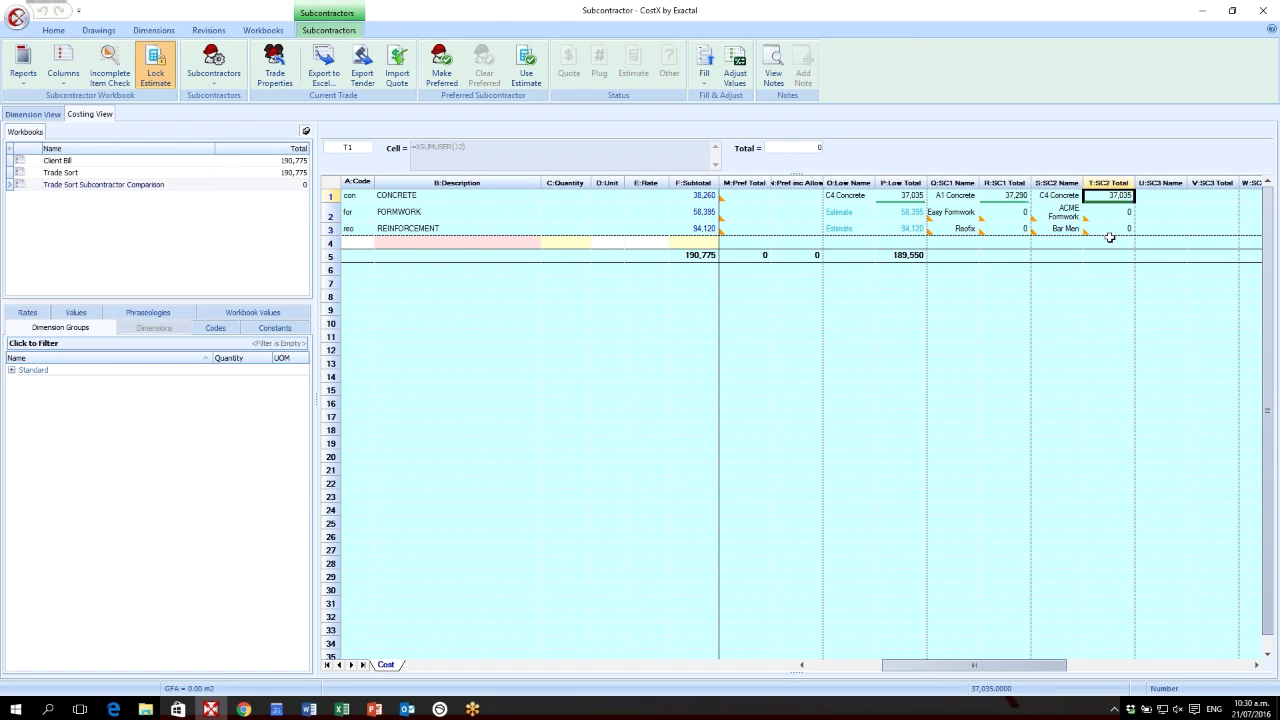
click(862, 196)
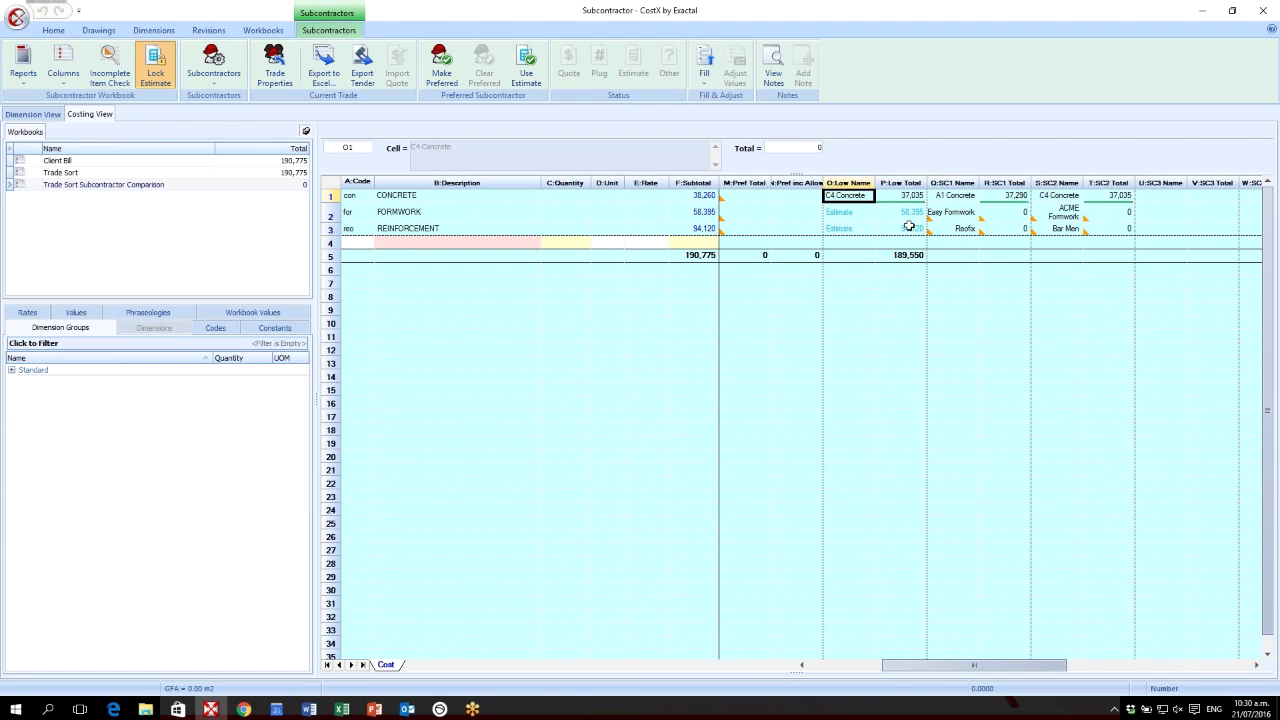
click(1063, 197)
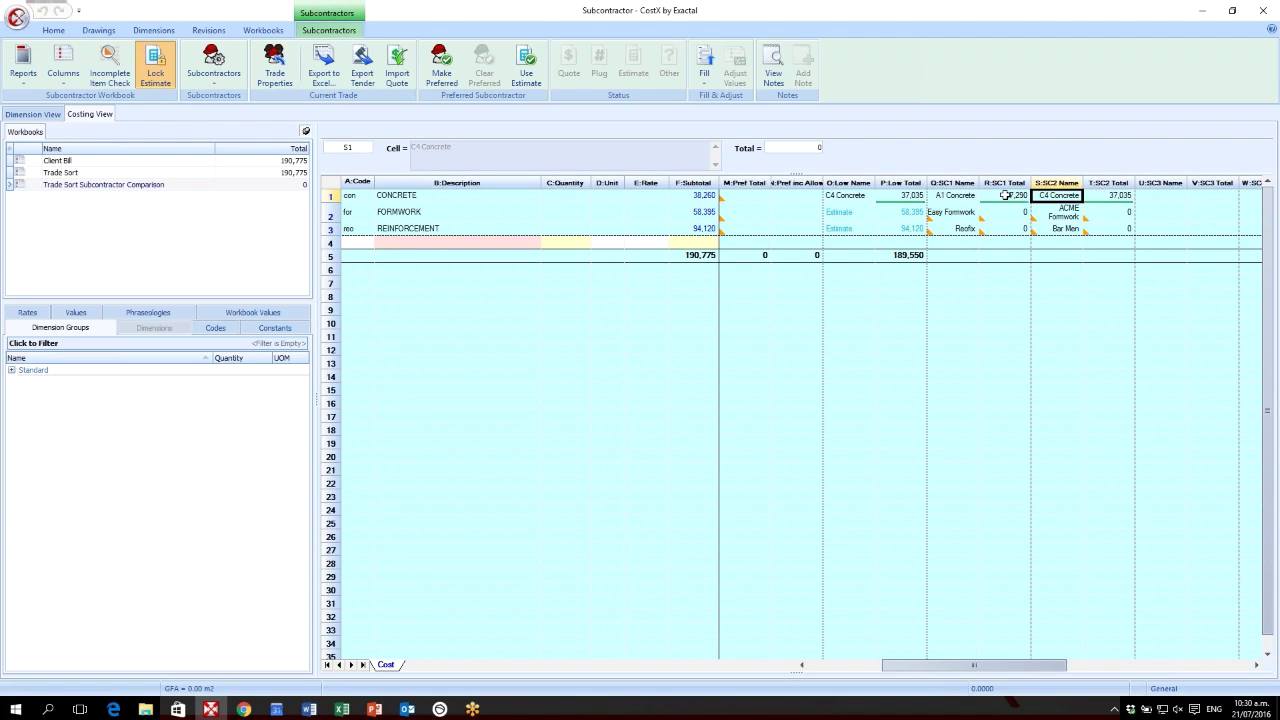
click(866, 196)
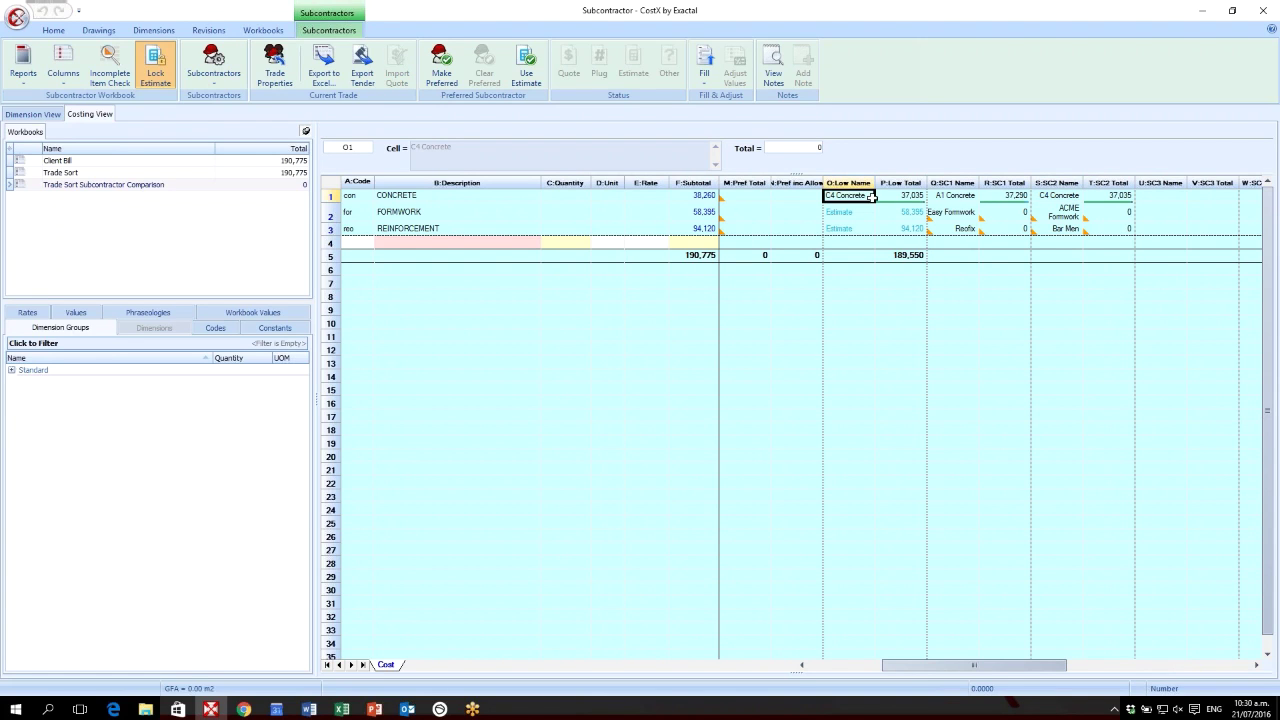
click(899, 196)
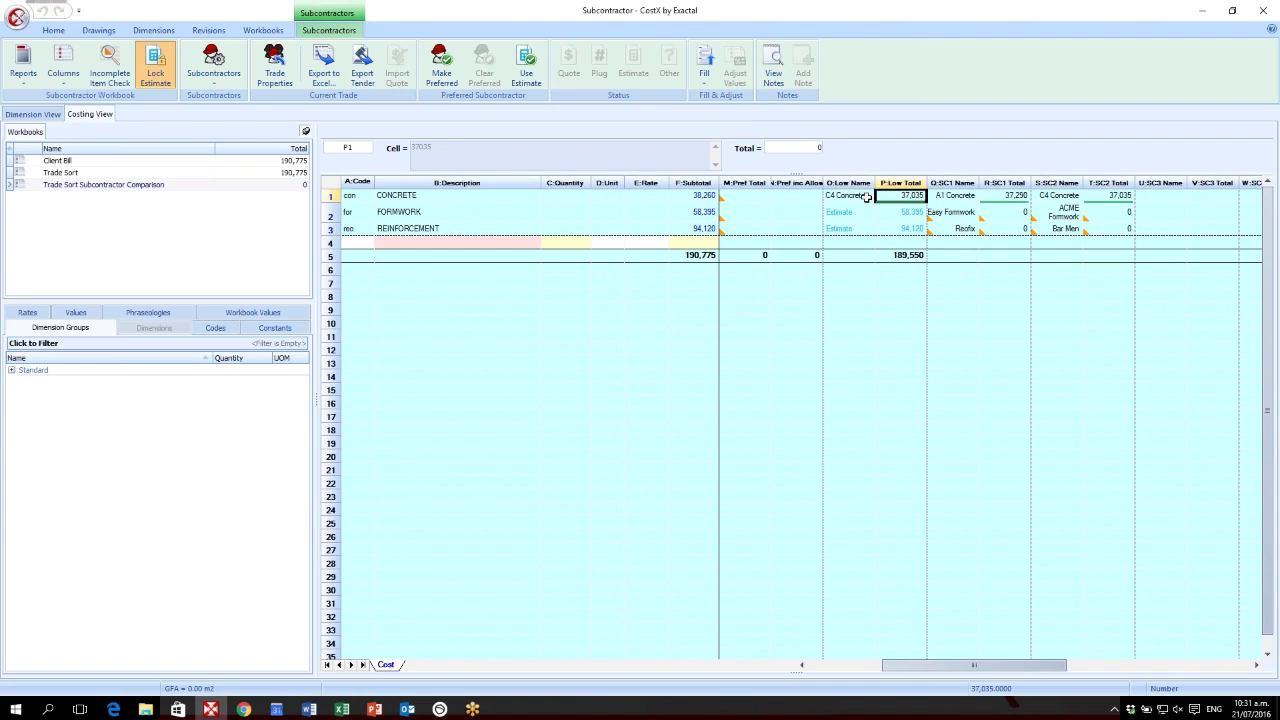
Step: Make the low subcontractor, C4 Concrete, the preferred subcontractor for the CONCRETE trade and check the preferred columns
click(866, 196)
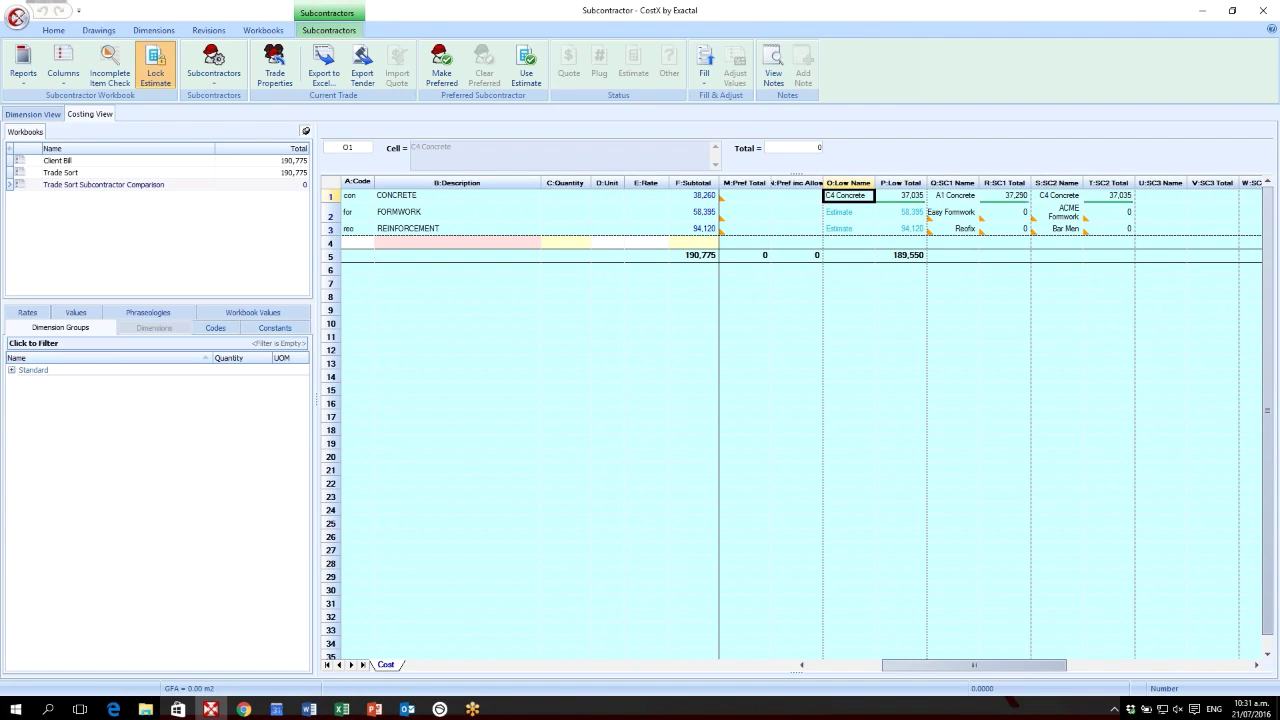
click(453, 77)
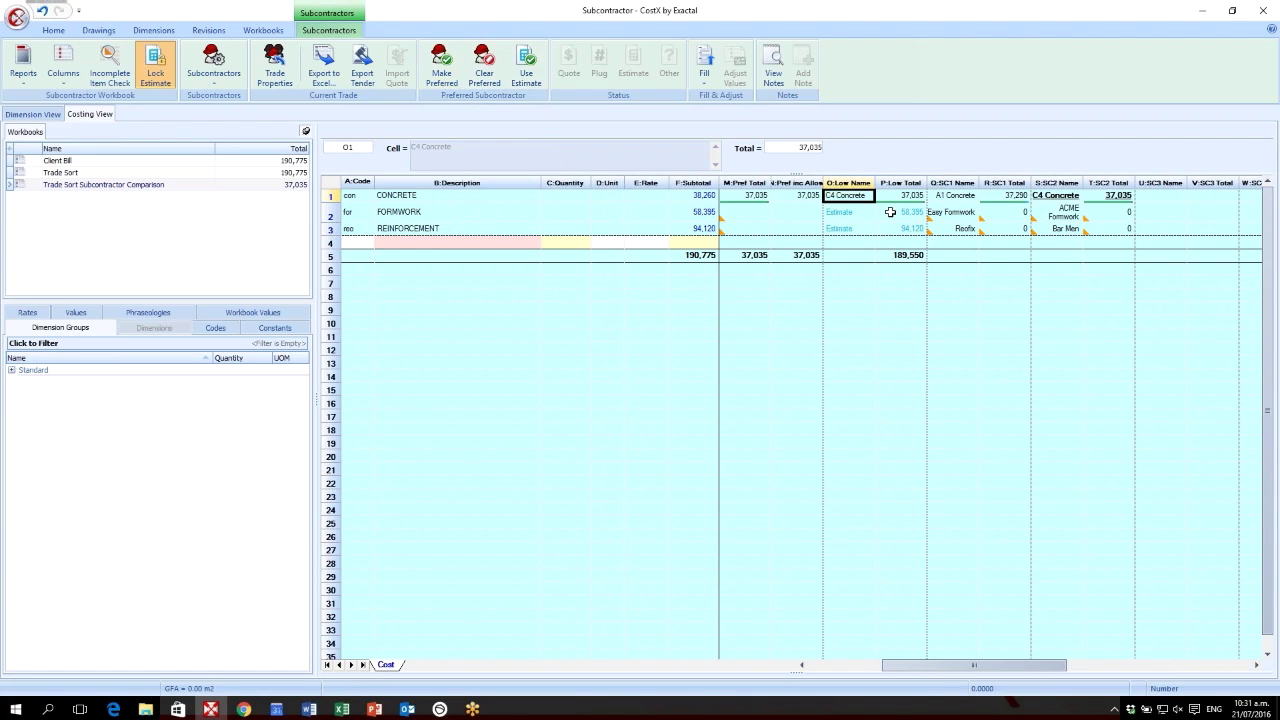
right_click(858, 196)
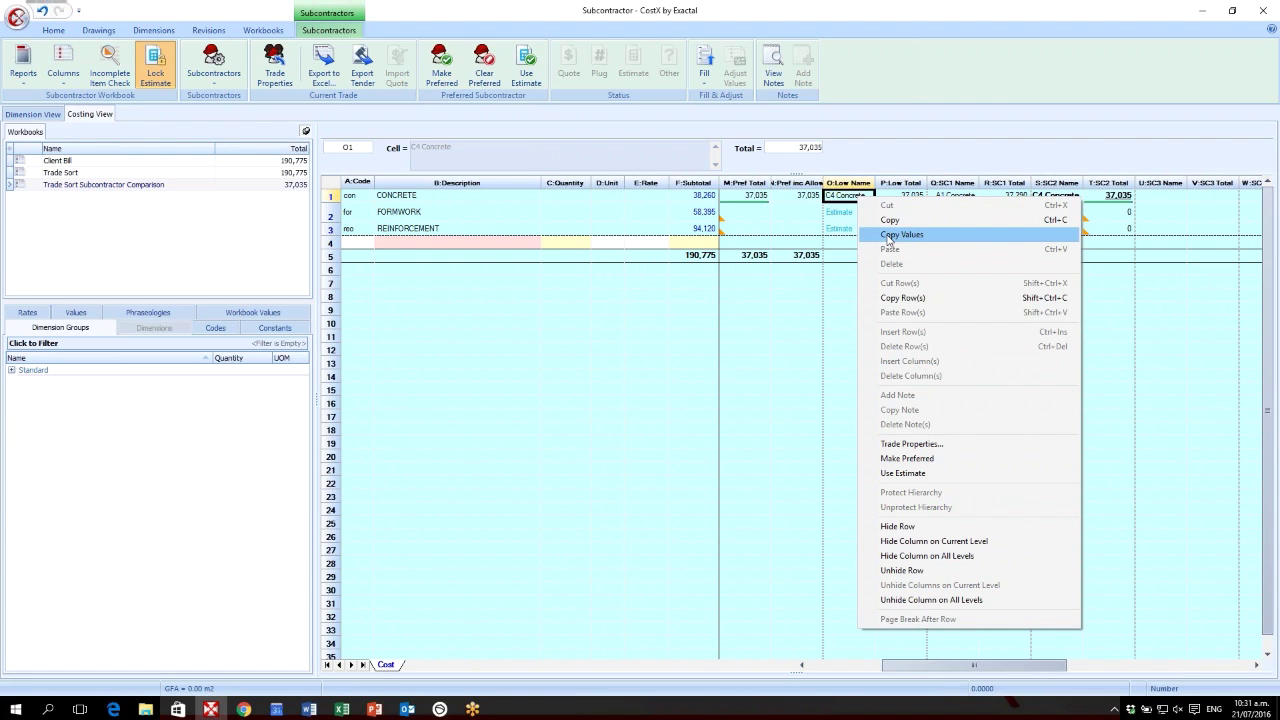
click(940, 465)
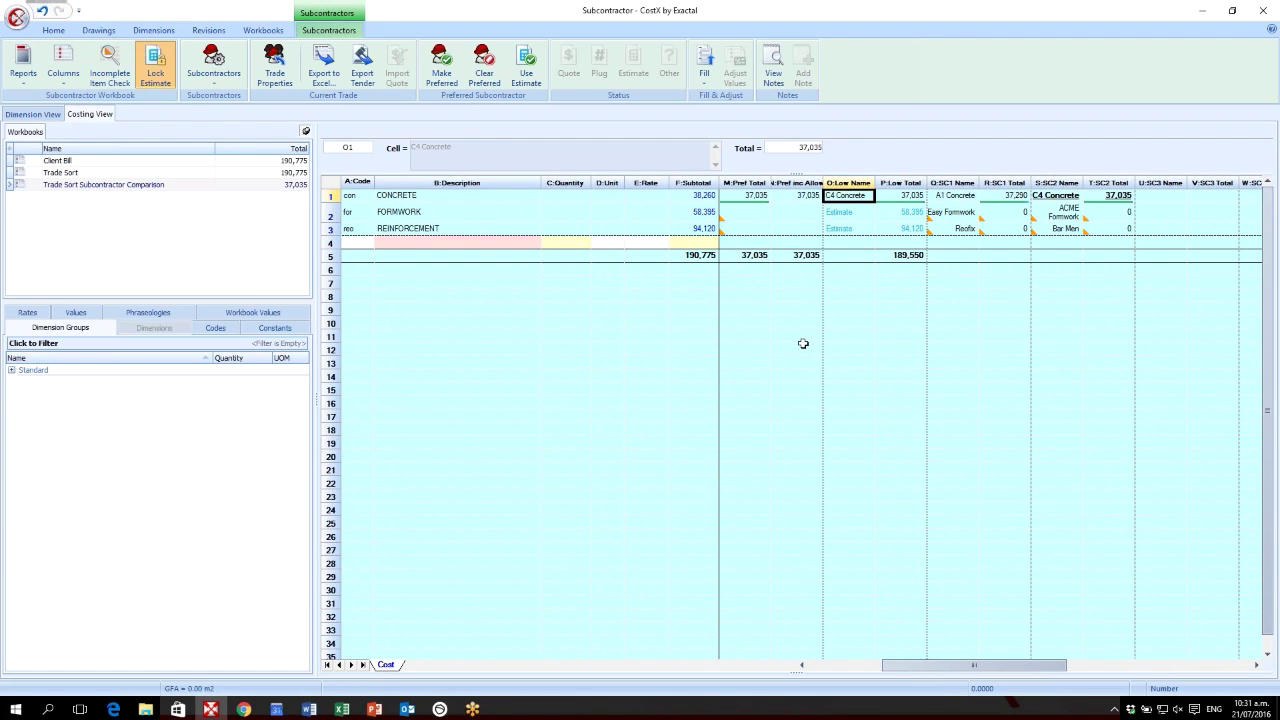
drag(950, 670, 901, 670)
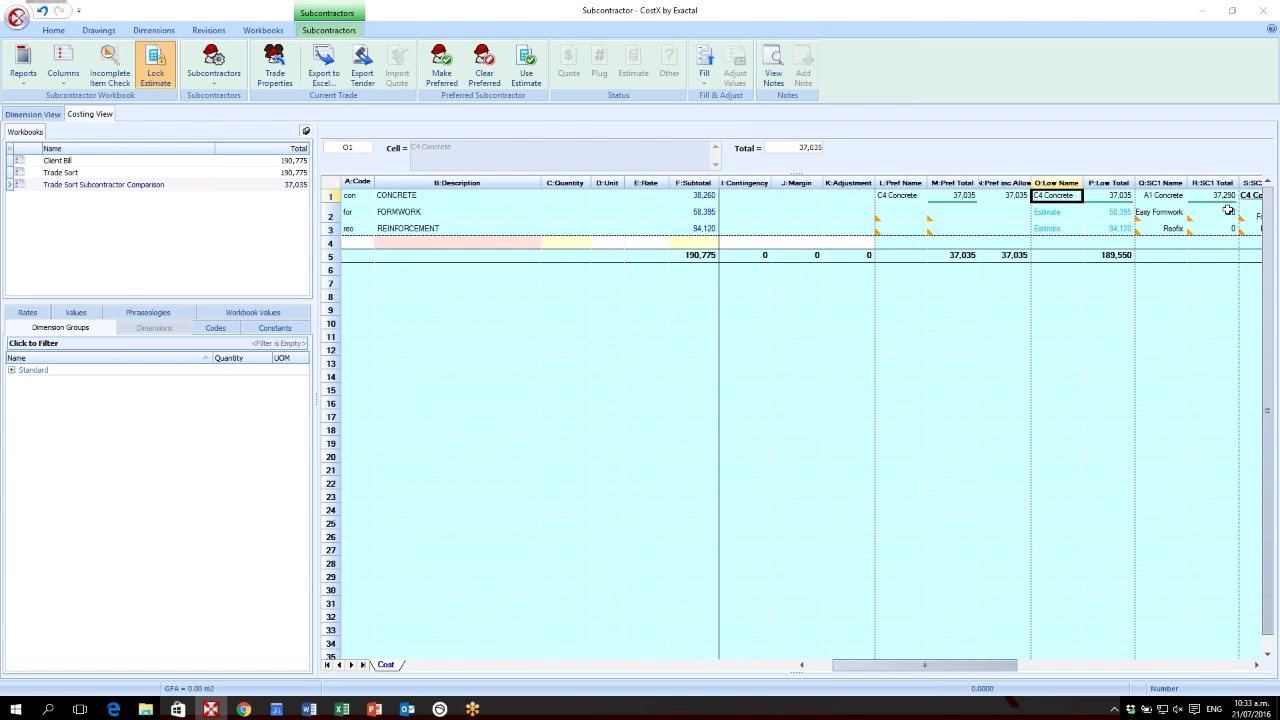
Step: Open the CONCRETE trade, review the item-by-item preferred and low subcontractor columns, and return to the trade summary
click(1224, 196)
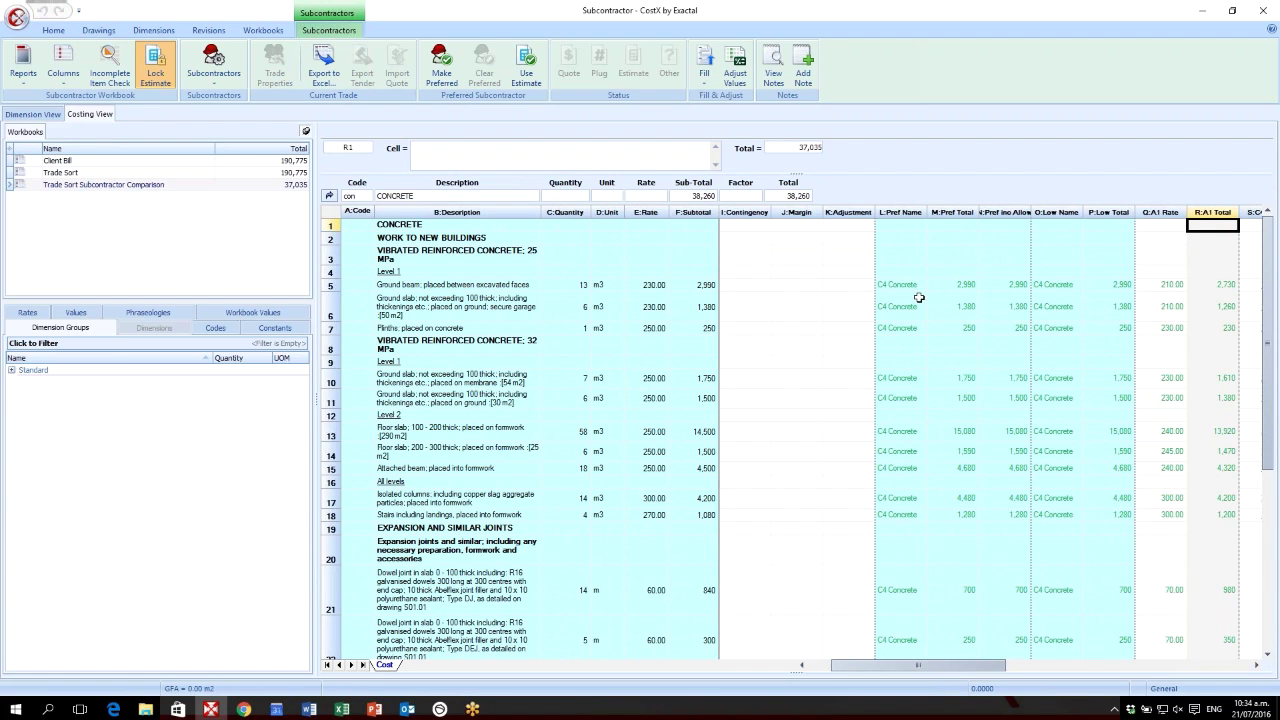
scroll(916, 305, down, 3)
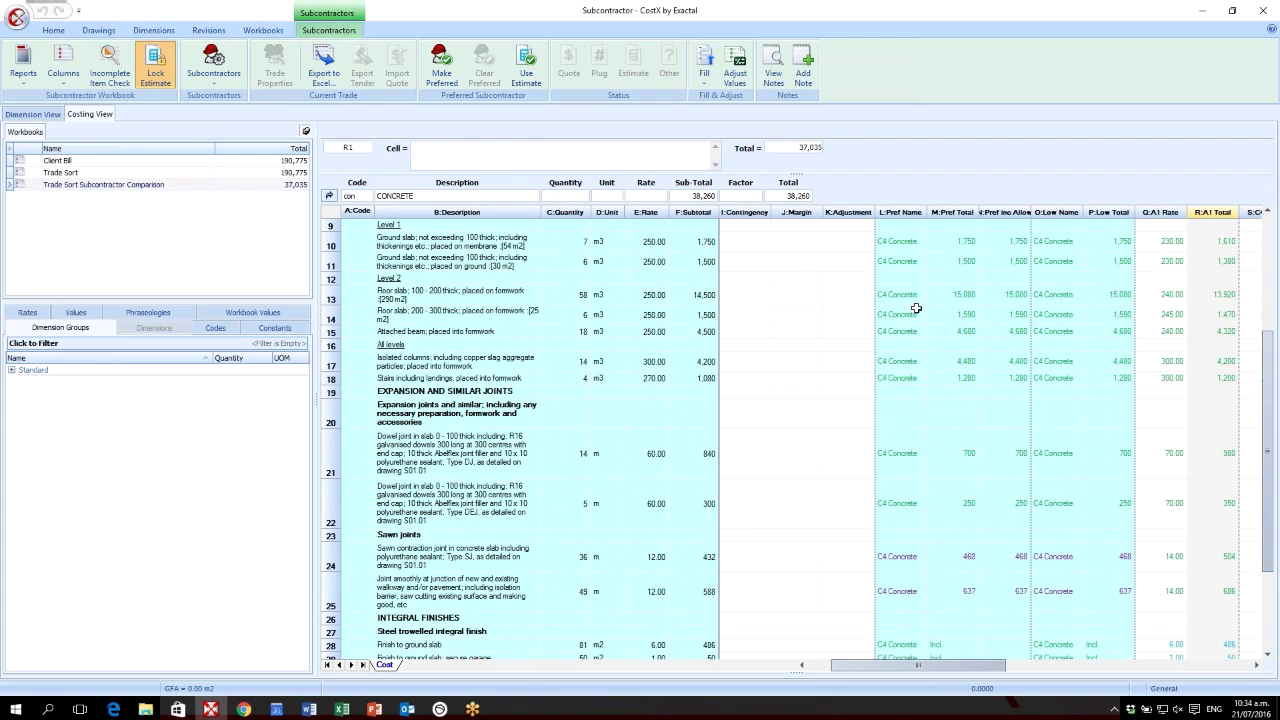
scroll(911, 337, down, 3)
scroll(557, 212, up, 10)
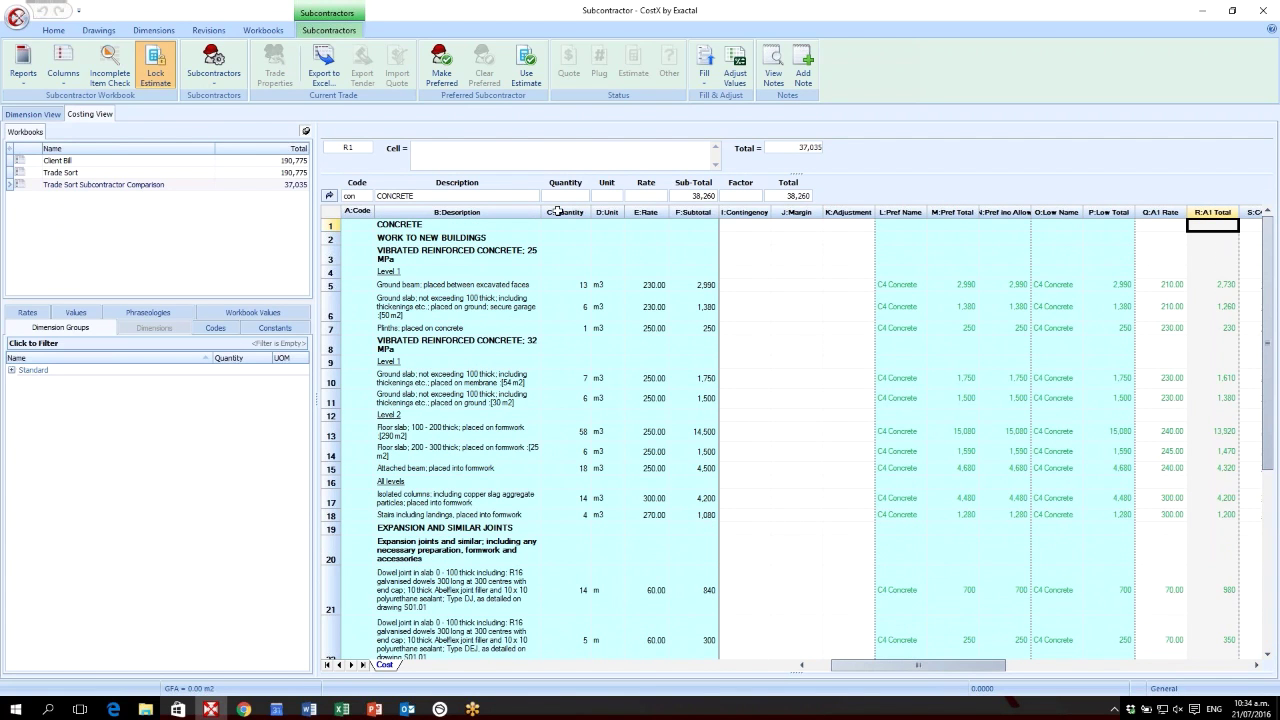
click(328, 196)
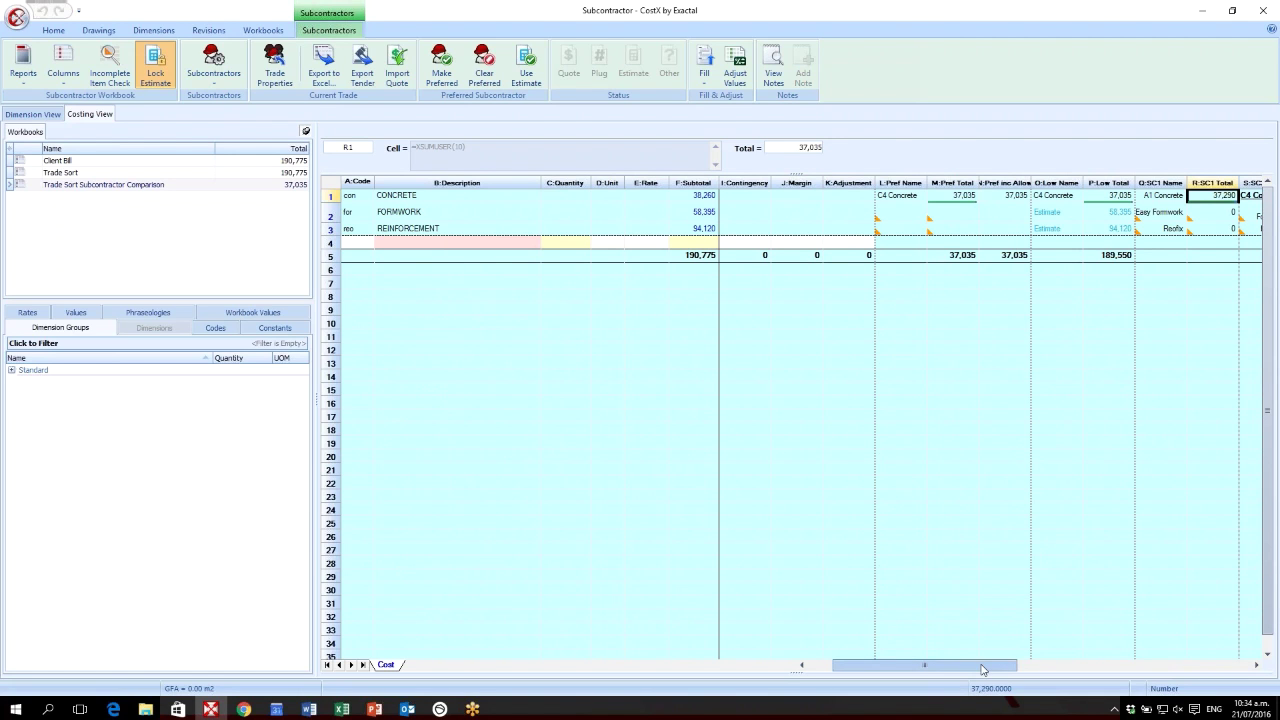
Step: Fill ACME Formwork's FORMWORK quote to a lump sum with a final total of 55,000 and Quote status
drag(983, 670, 1020, 670)
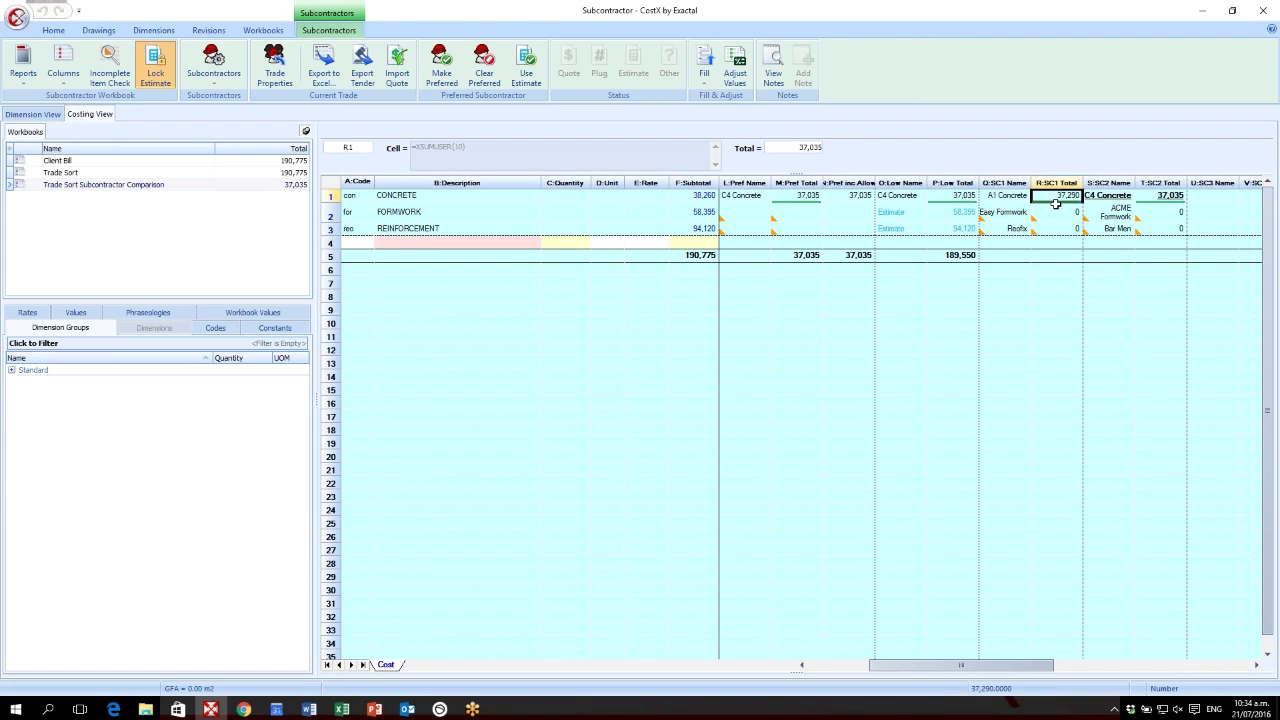
click(1130, 217)
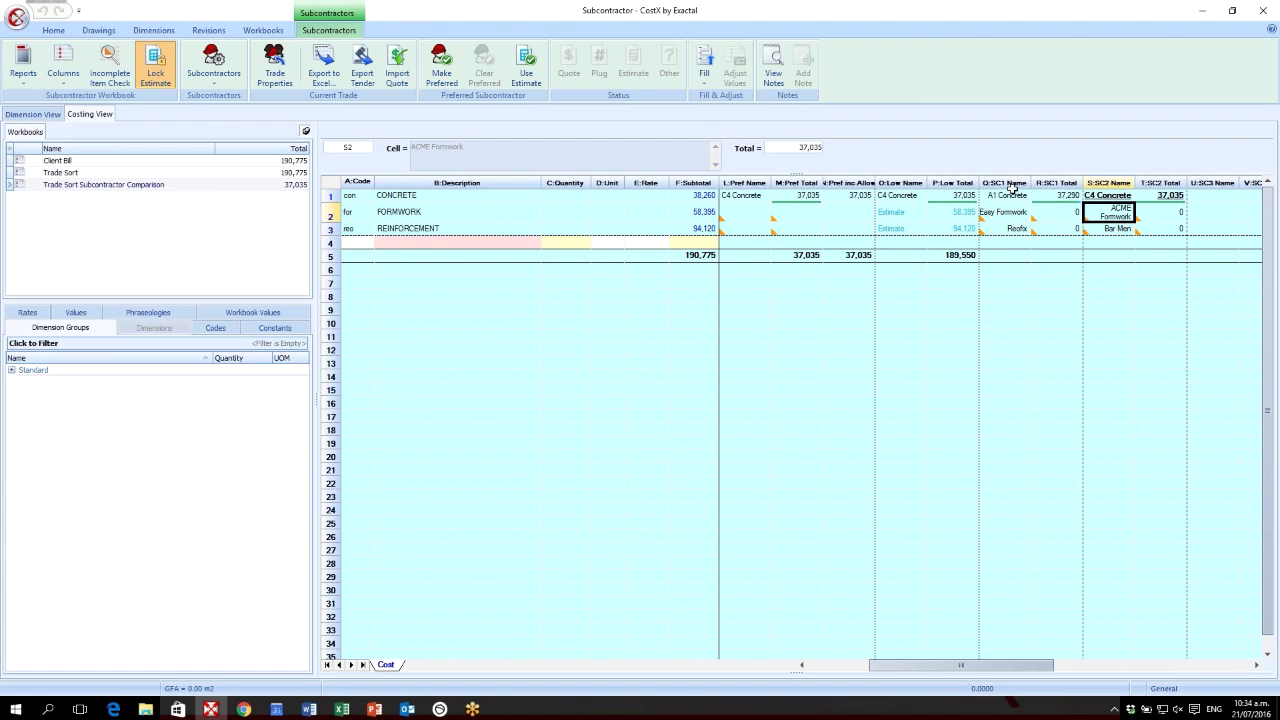
click(704, 70)
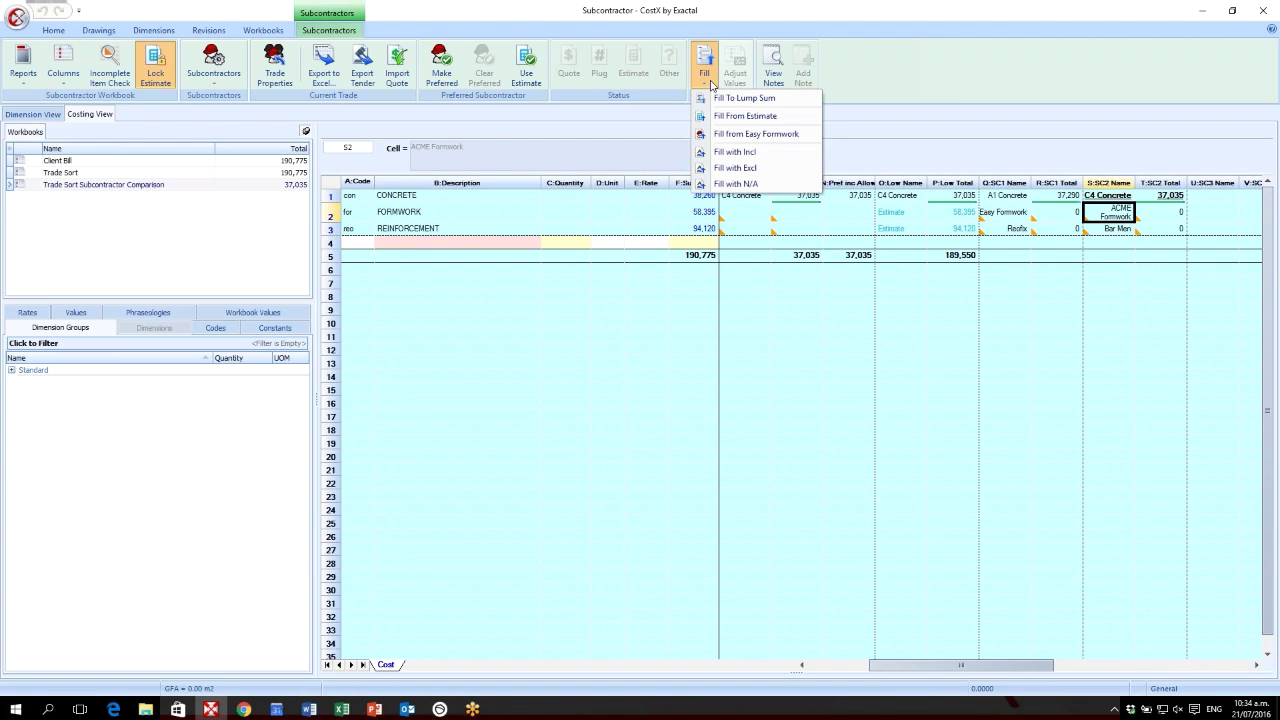
click(779, 99)
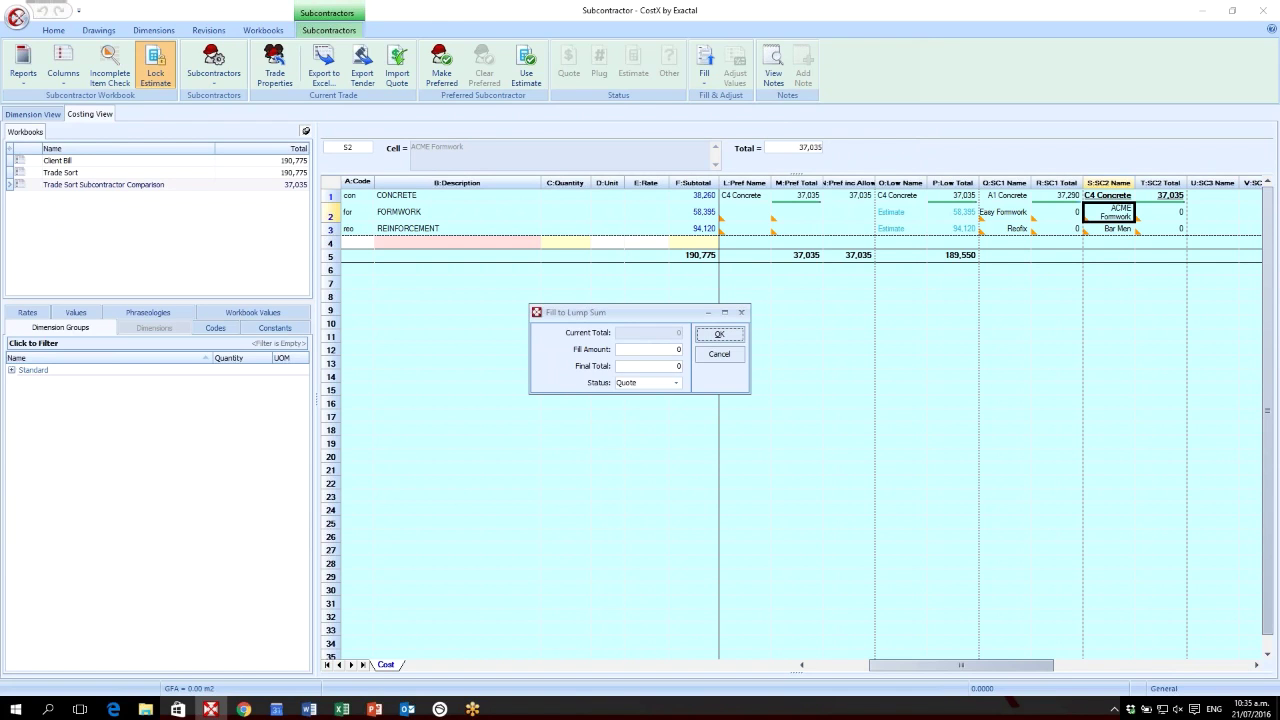
click(652, 366)
text(55,000)
click(676, 383)
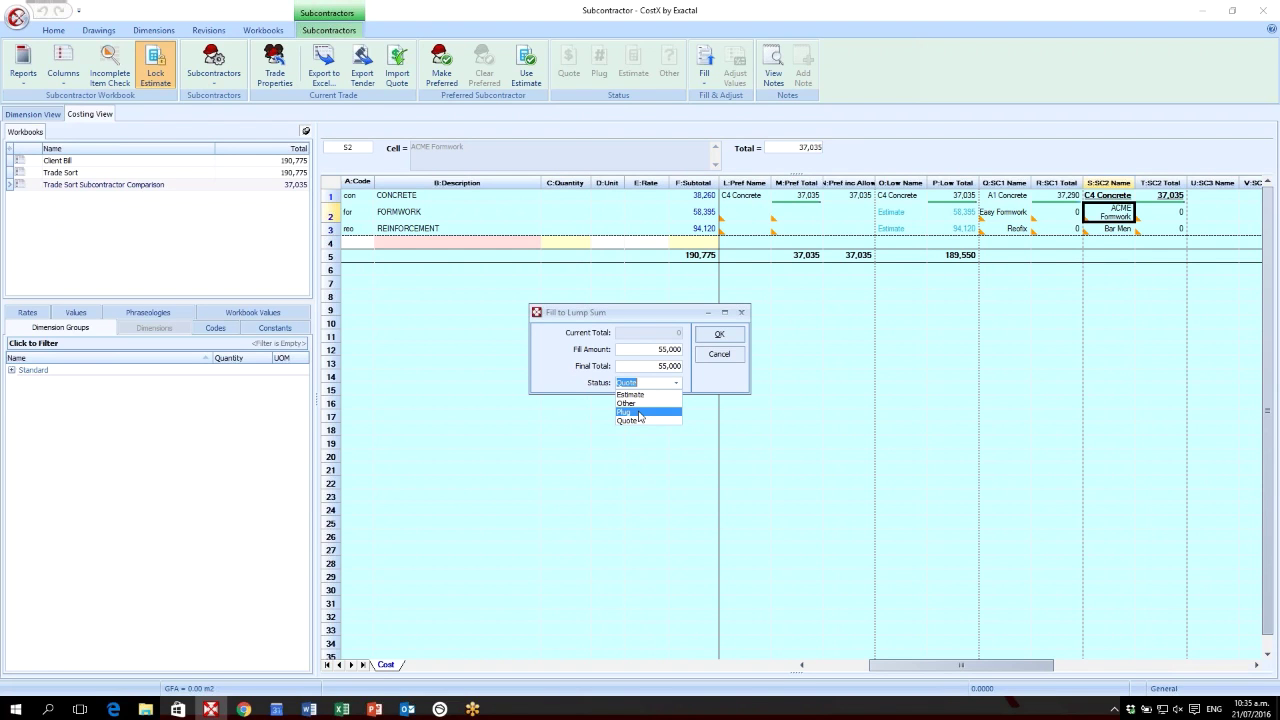
click(640, 420)
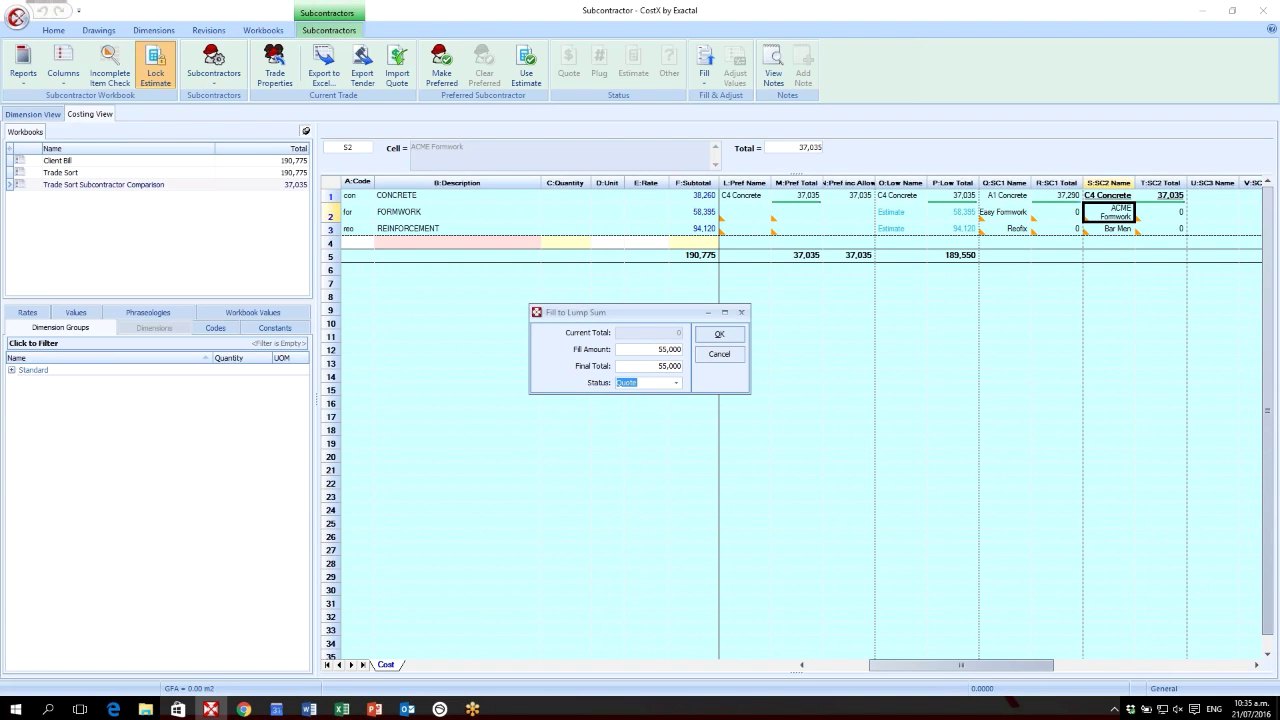
click(720, 336)
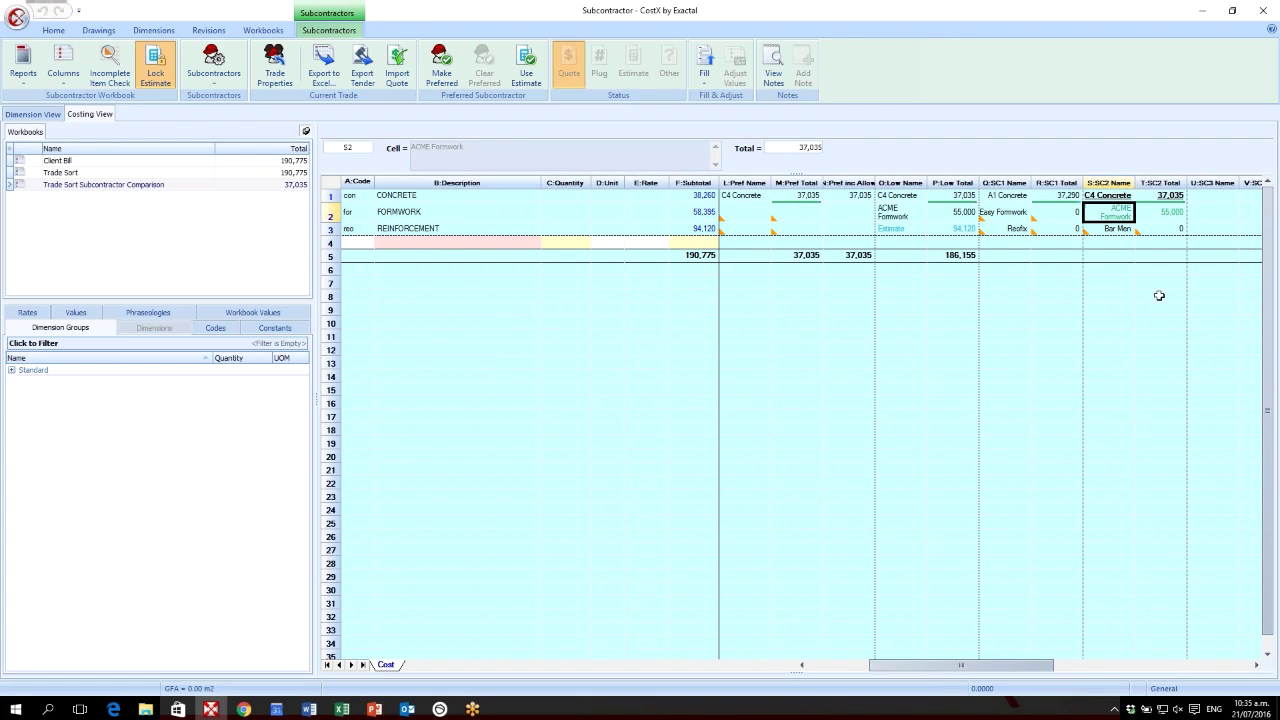
Step: Open the FORMWORK trade, examine how the lump sum is spread across the ACME rates, and return to the trade summary
click(1173, 213)
double_click(1173, 213)
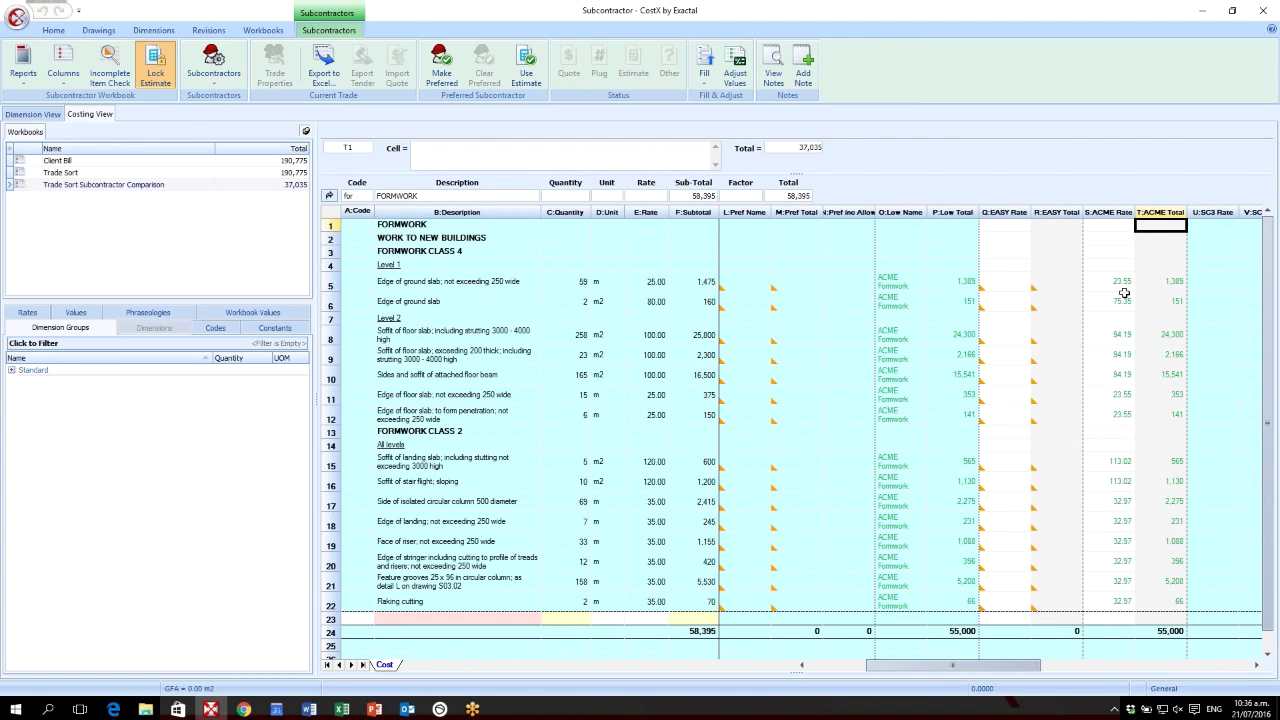
drag(1124, 290, 1117, 400)
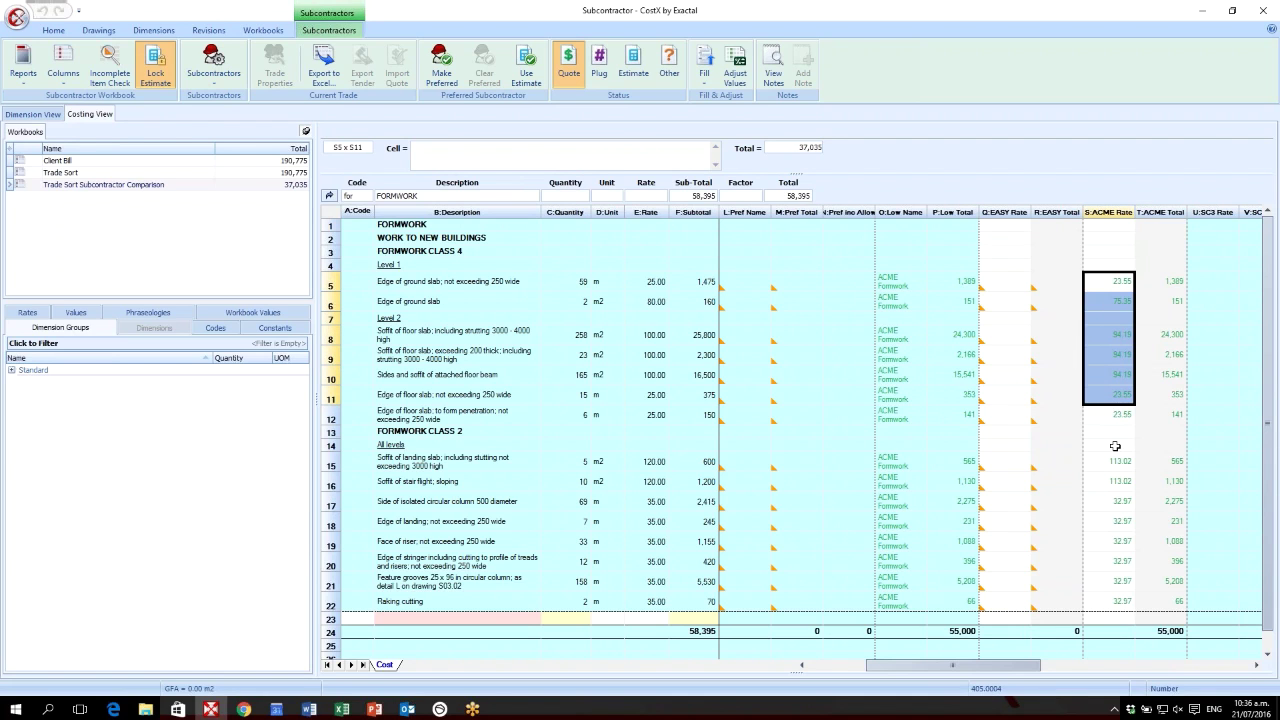
drag(1115, 446, 1120, 600)
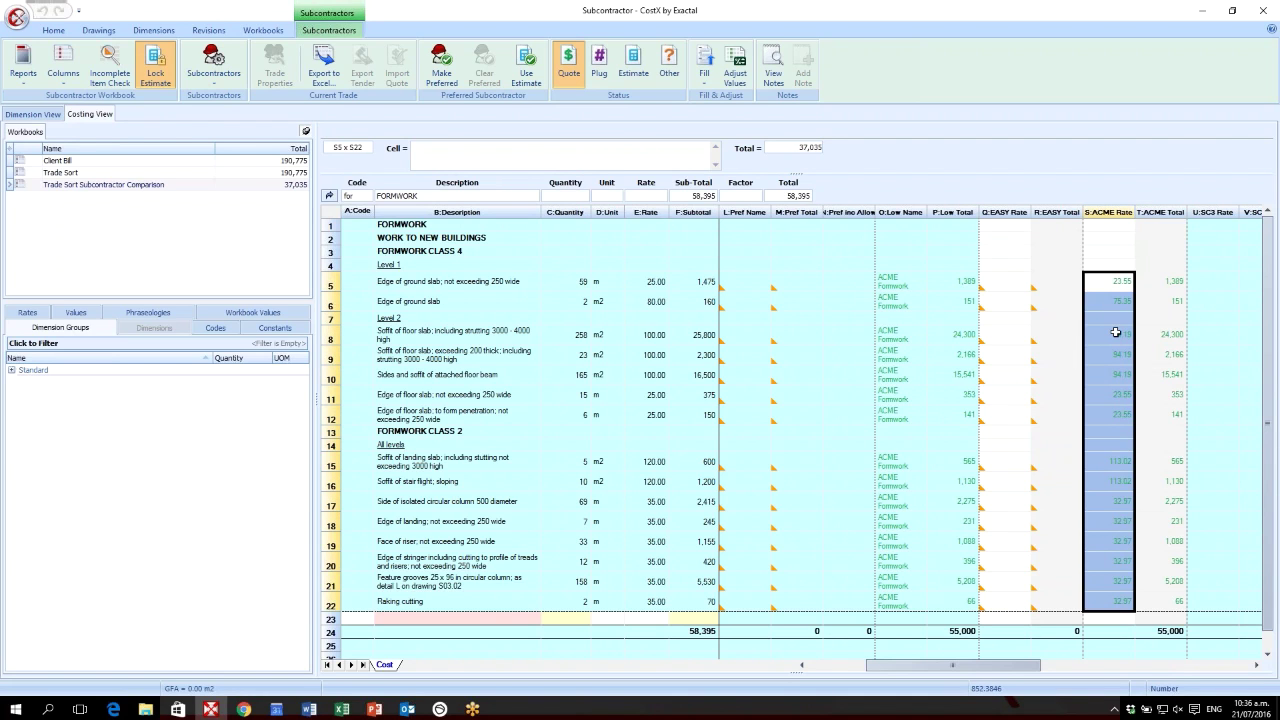
click(1115, 299)
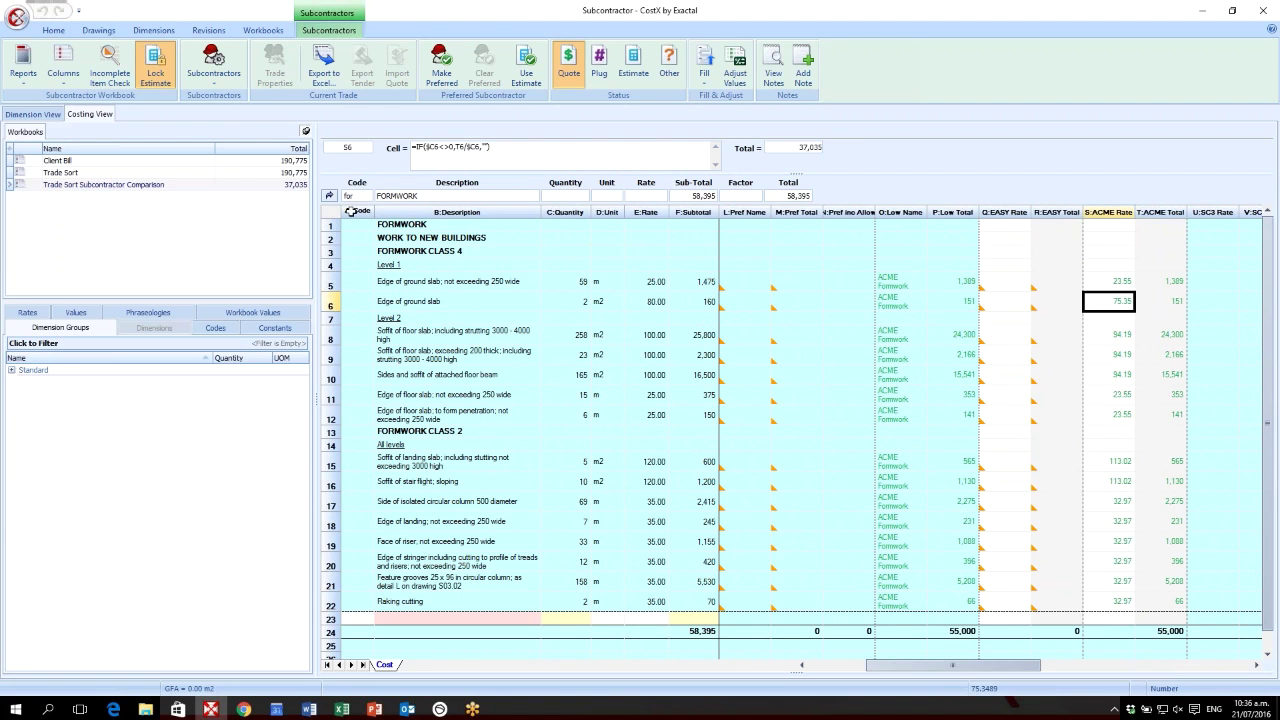
click(330, 197)
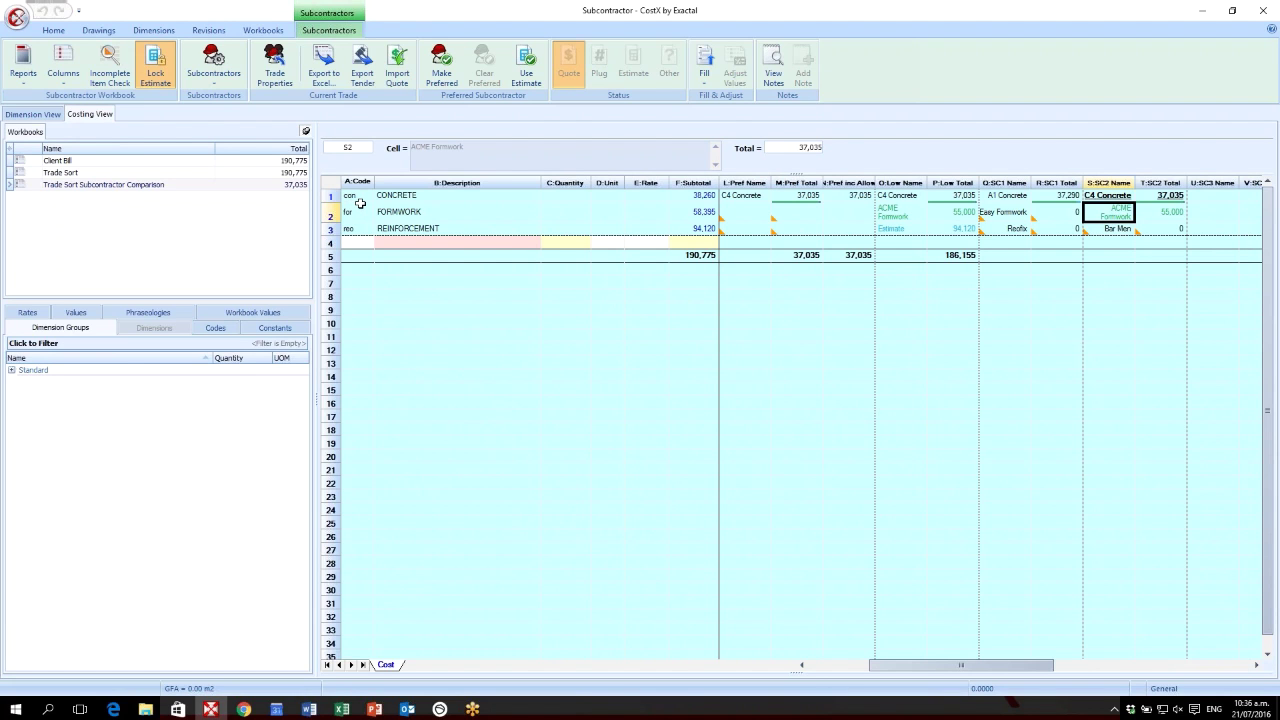
Step: Fill the Easy Formwork rates of all FORMWORK CLASS 2 items with Excl and return to the trade summary
double_click(1054, 210)
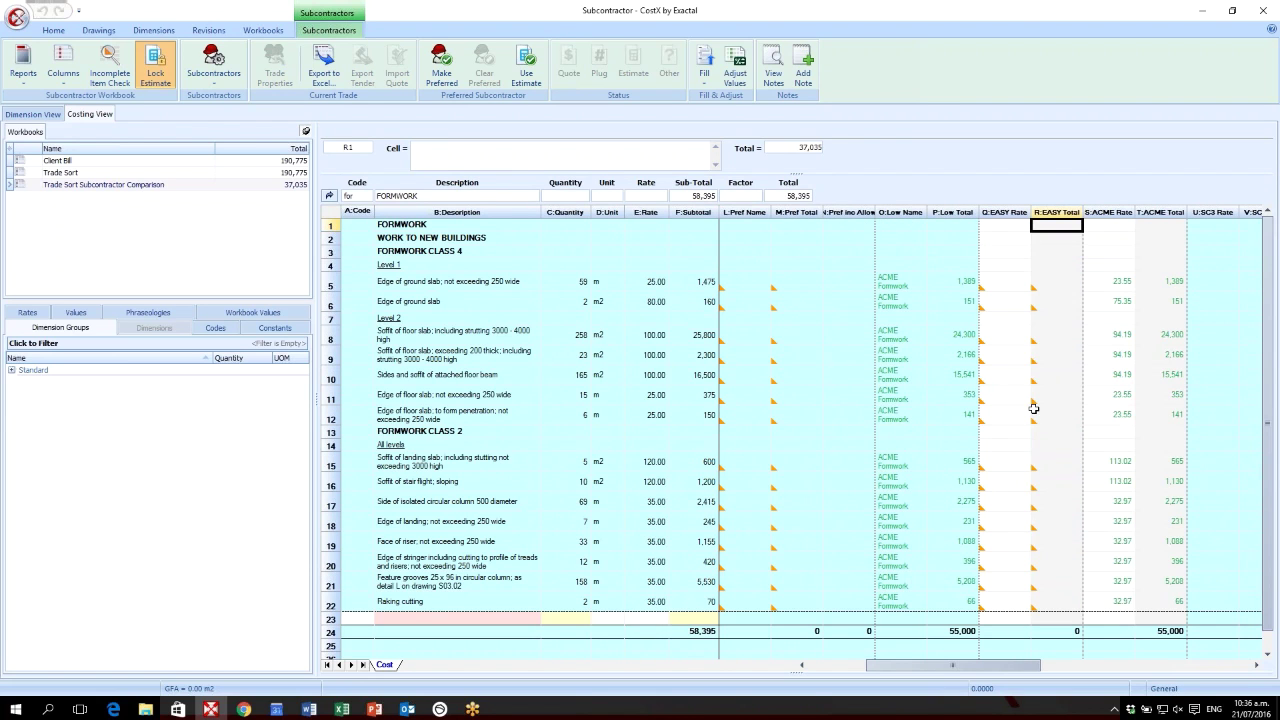
drag(1011, 468, 1000, 597)
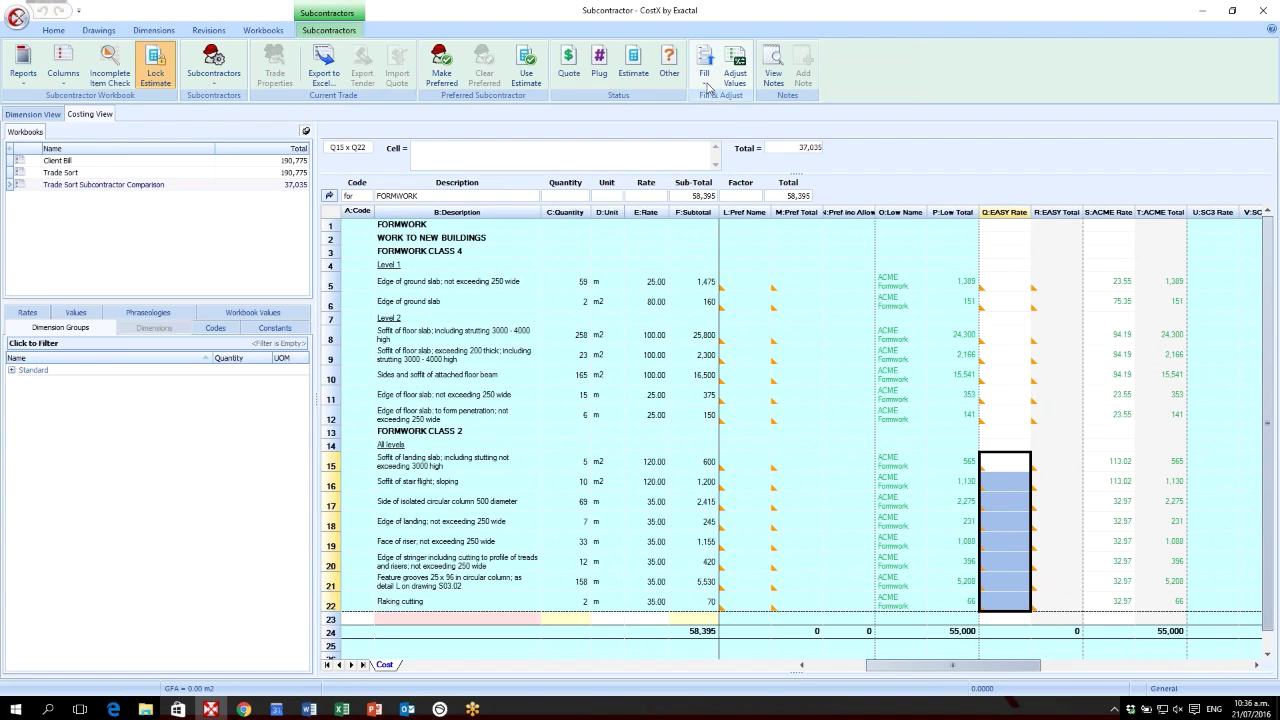
click(705, 84)
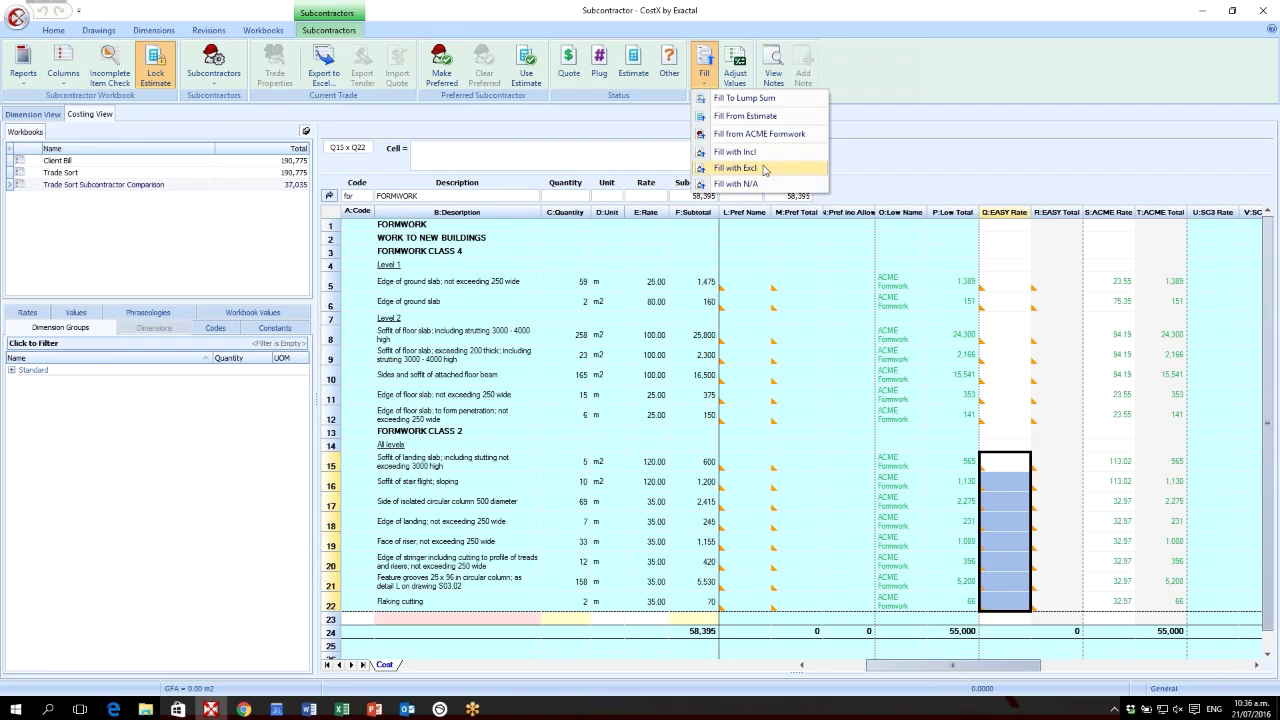
click(764, 170)
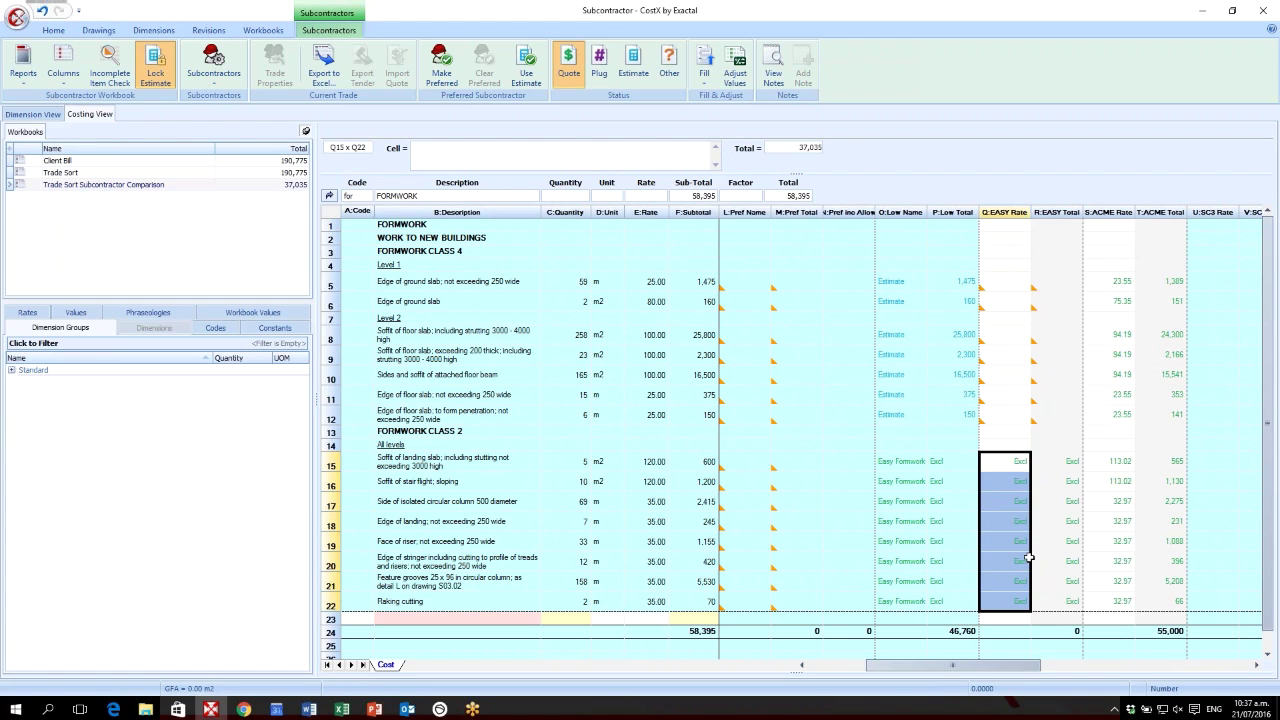
click(329, 195)
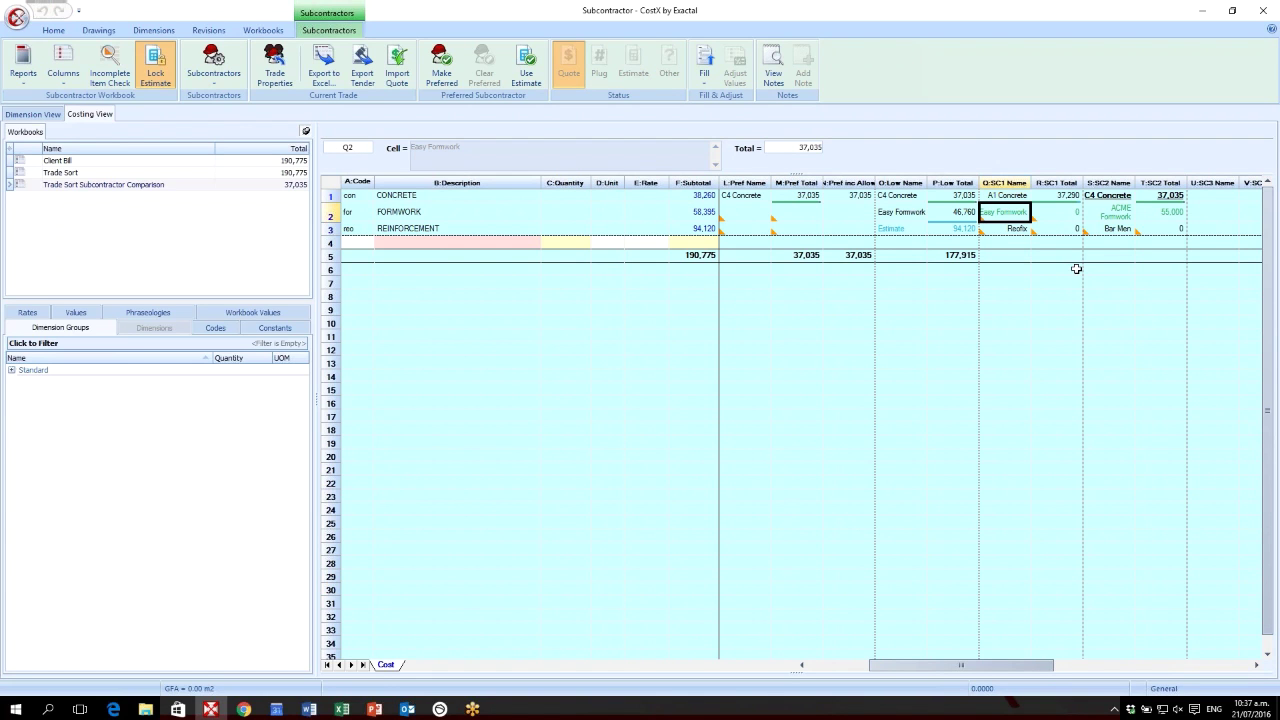
Step: Fill Easy Formwork's FORMWORK quote to a lump sum with a final total of 44,120
click(1036, 213)
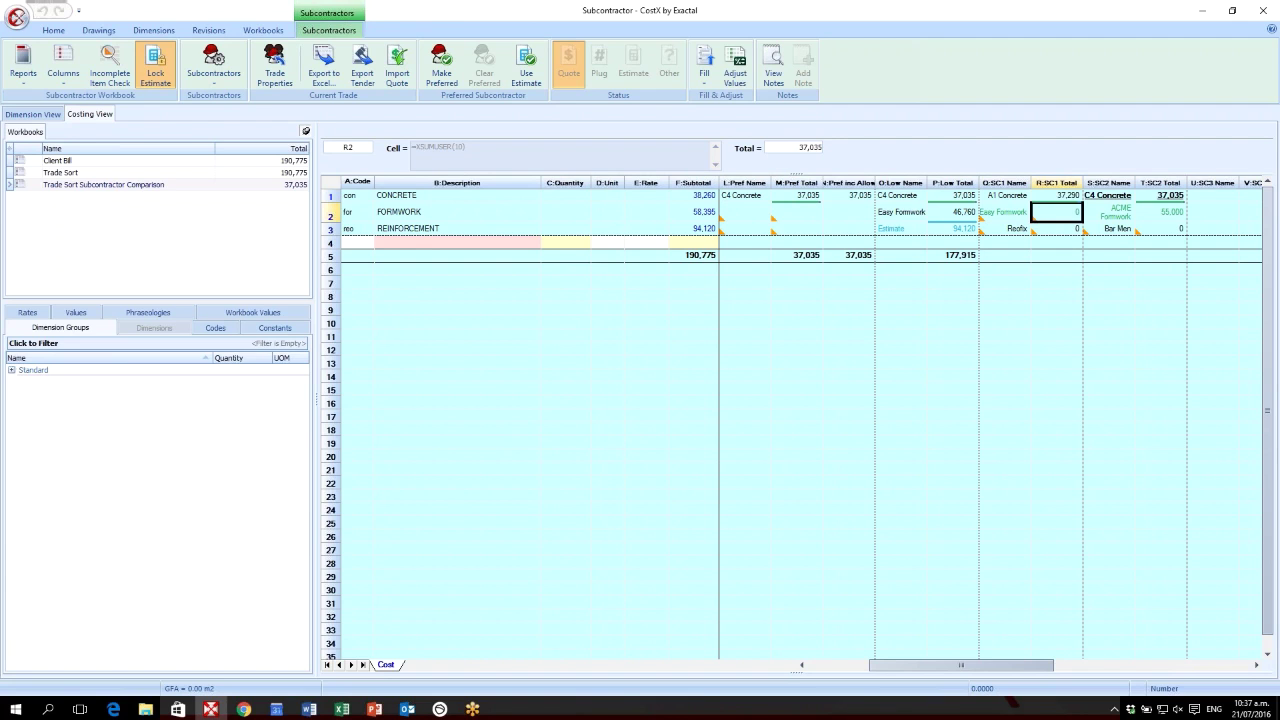
key(Left)
click(704, 72)
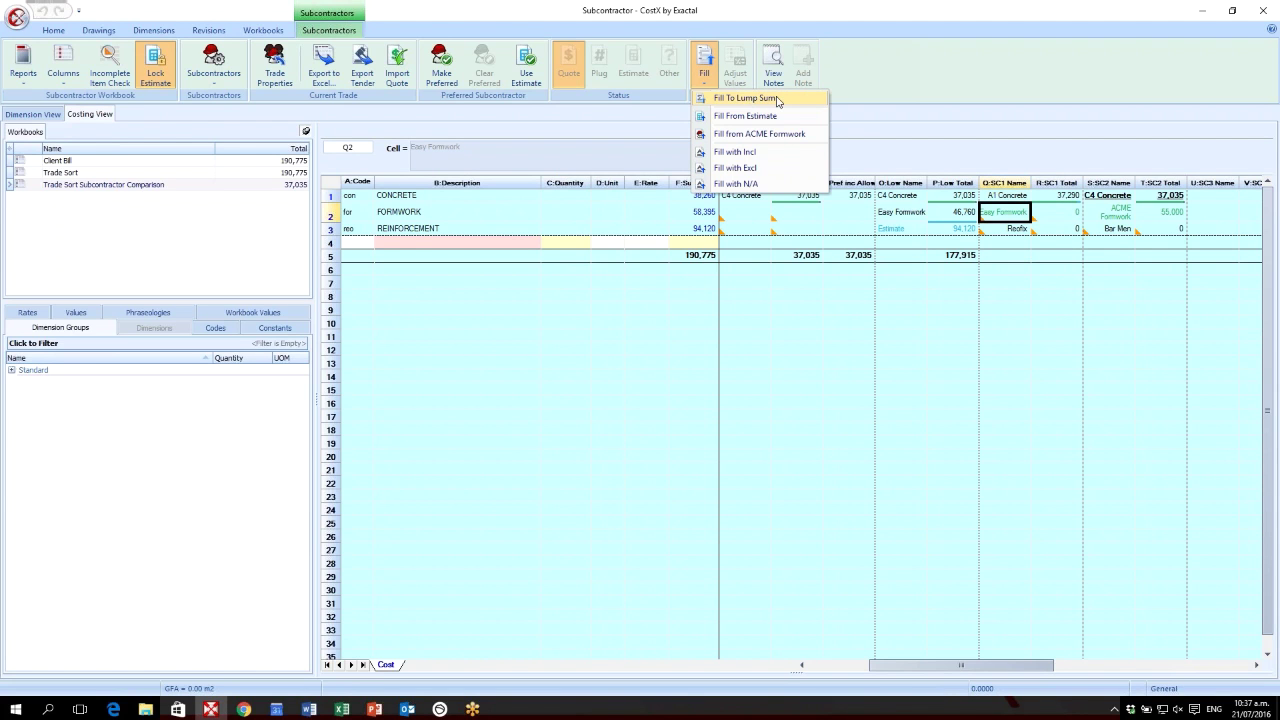
click(748, 98)
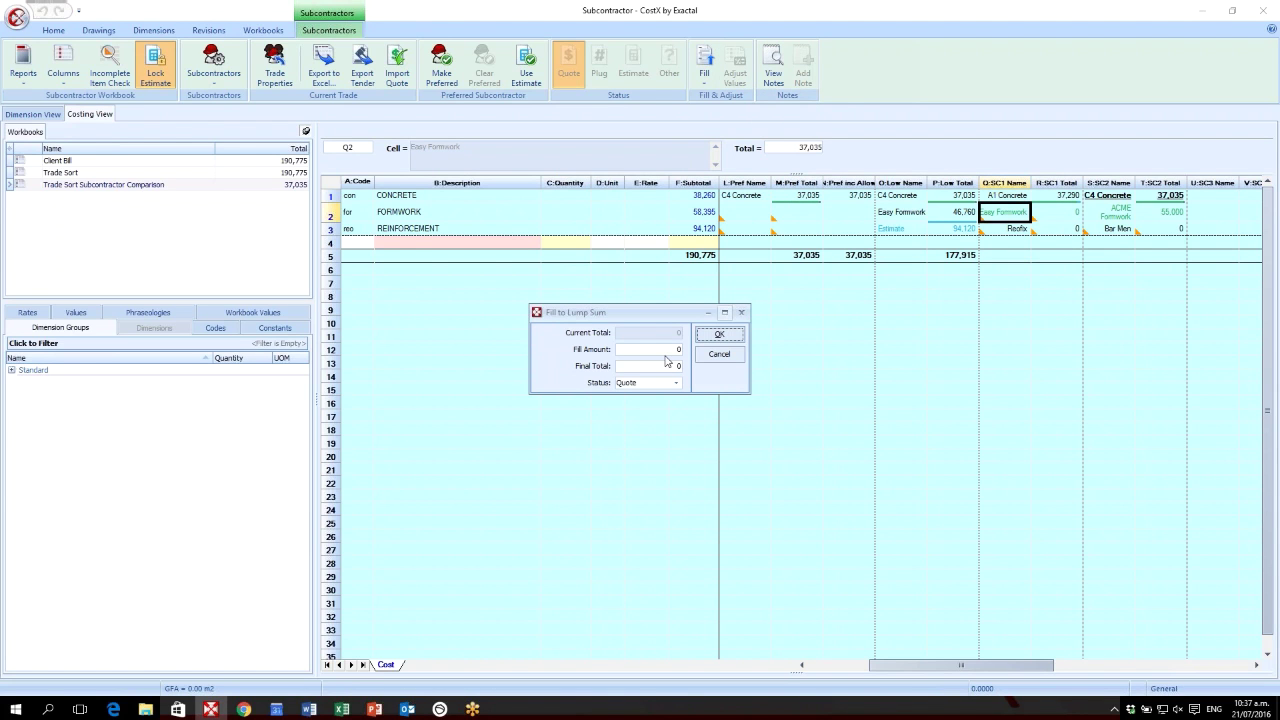
click(600, 367)
text(44,120)
click(719, 336)
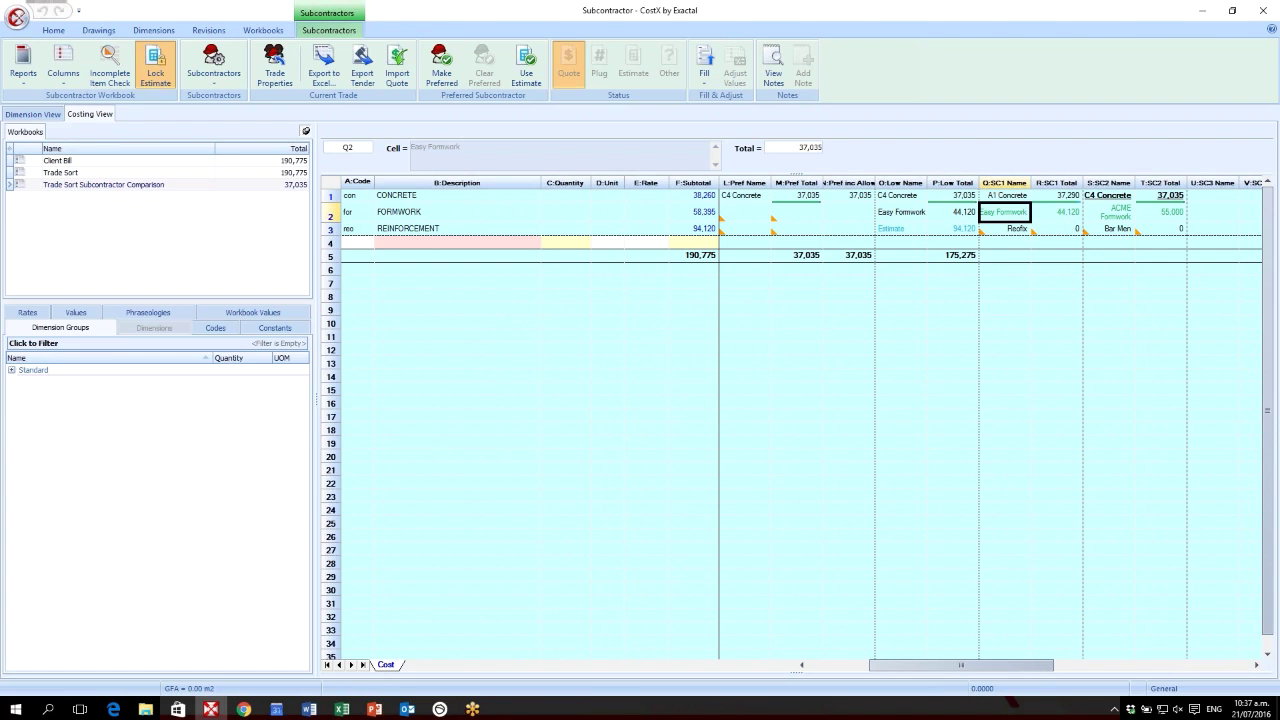
Step: Open the FORMWORK trade and check Easy Formwork's spread Class 4 rates and excluded Class 2 items
click(1062, 211)
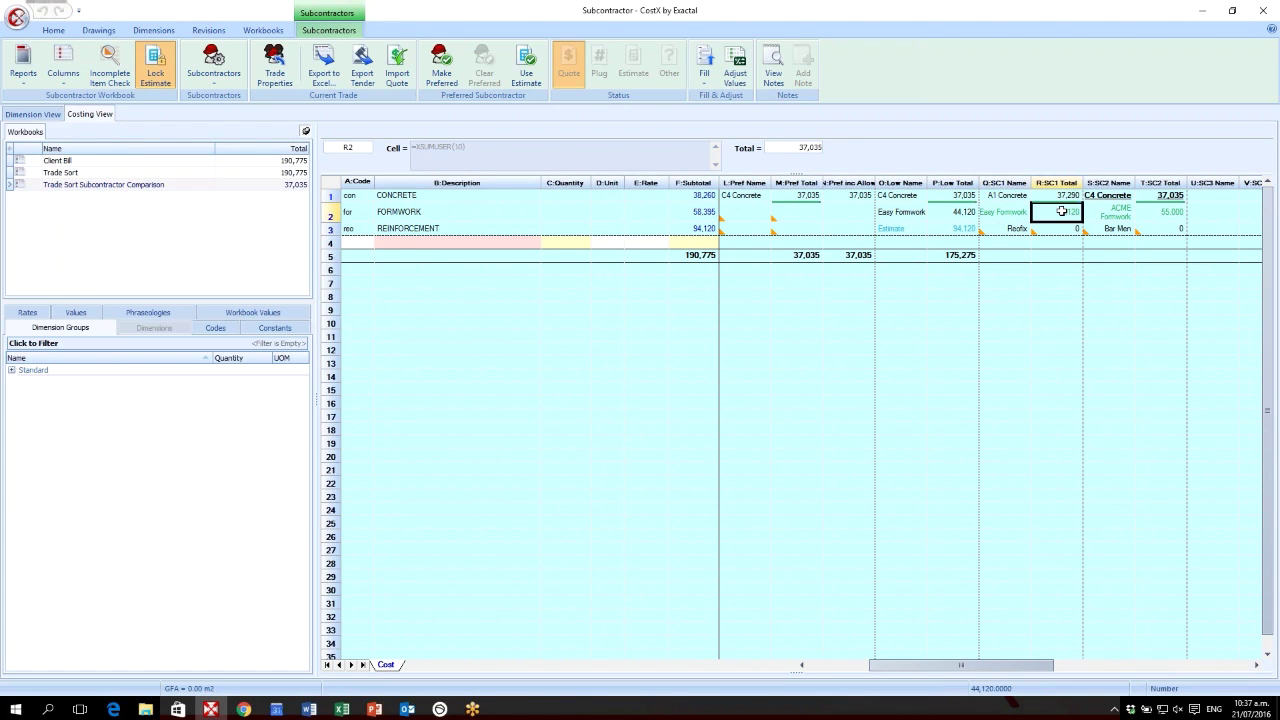
double_click(1062, 211)
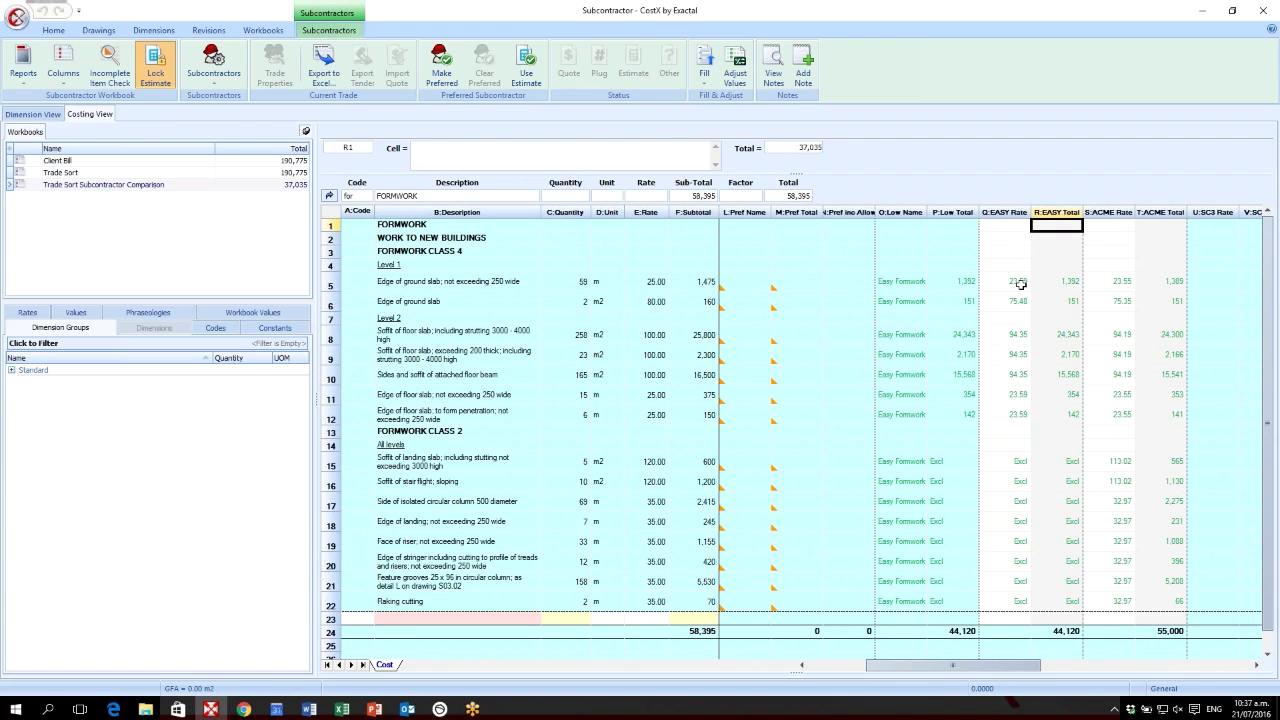
drag(1020, 285, 1014, 415)
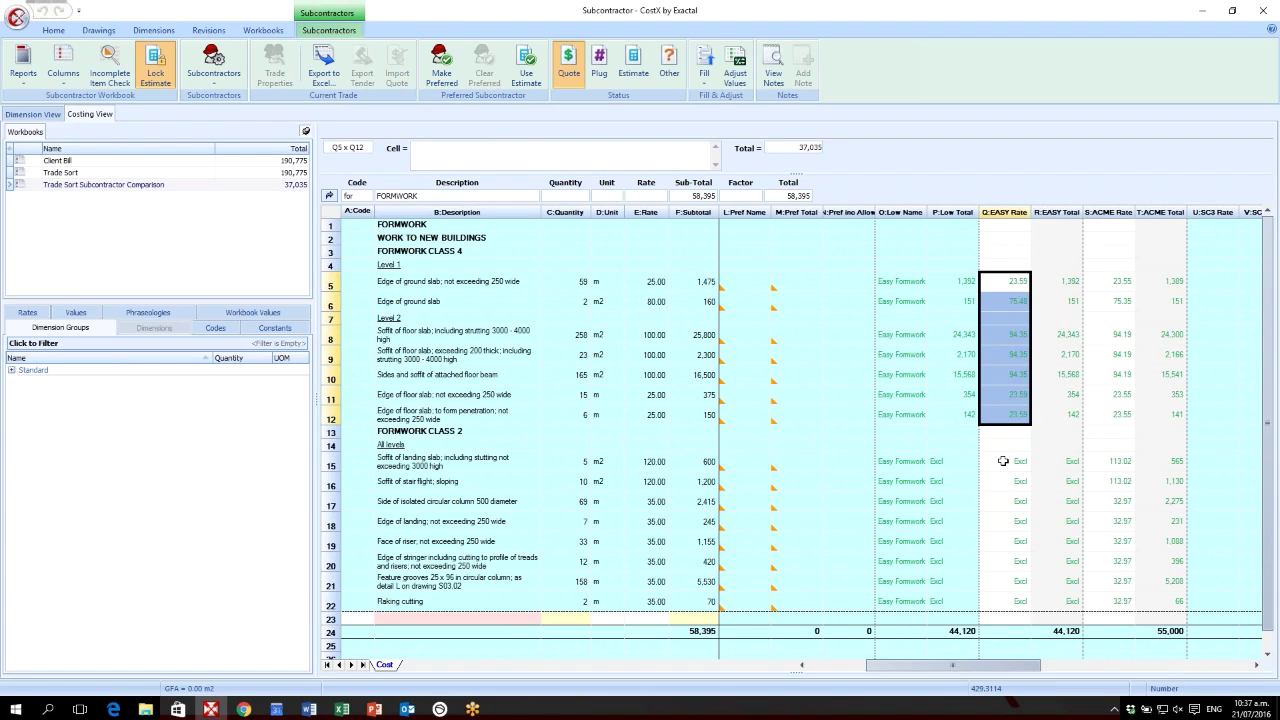
drag(1012, 462, 1003, 604)
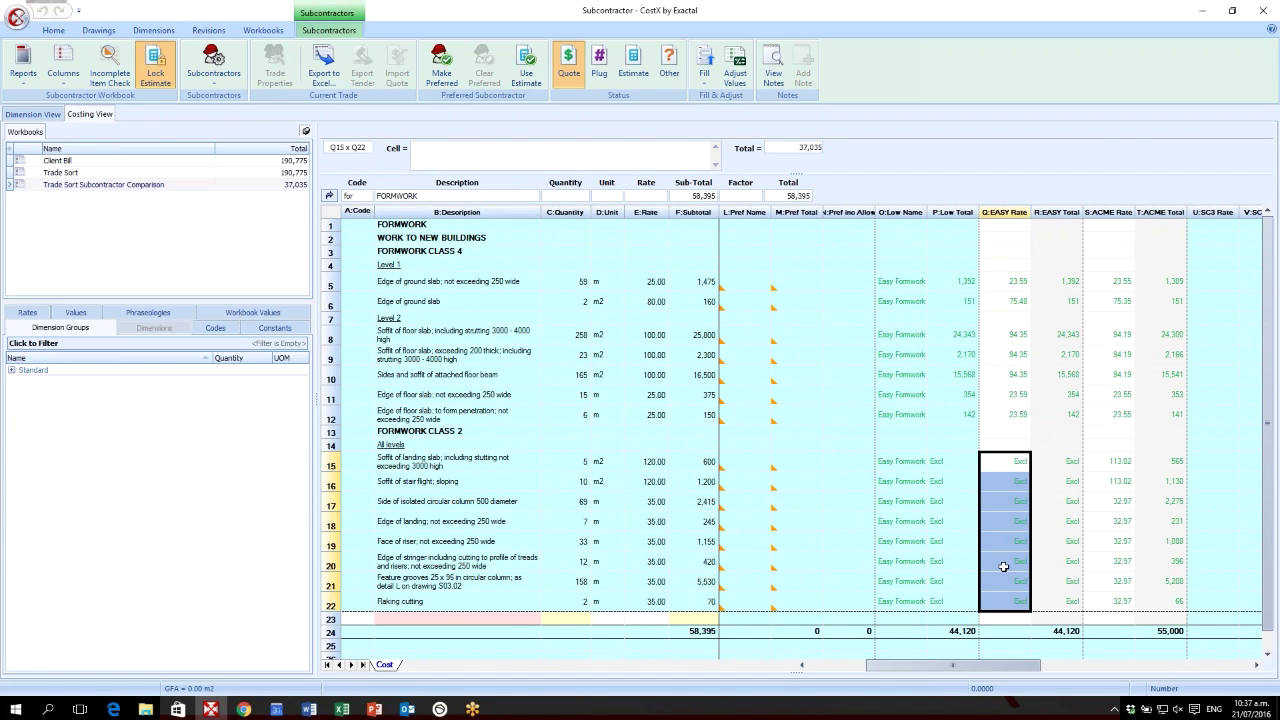
Step: Clear Easy Formwork's excluded rates from the landing slab soffit to the feature grooves, fill them from the estimate, and check the low columns
drag(1013, 452, 1006, 485)
drag(1001, 580, 1001, 580)
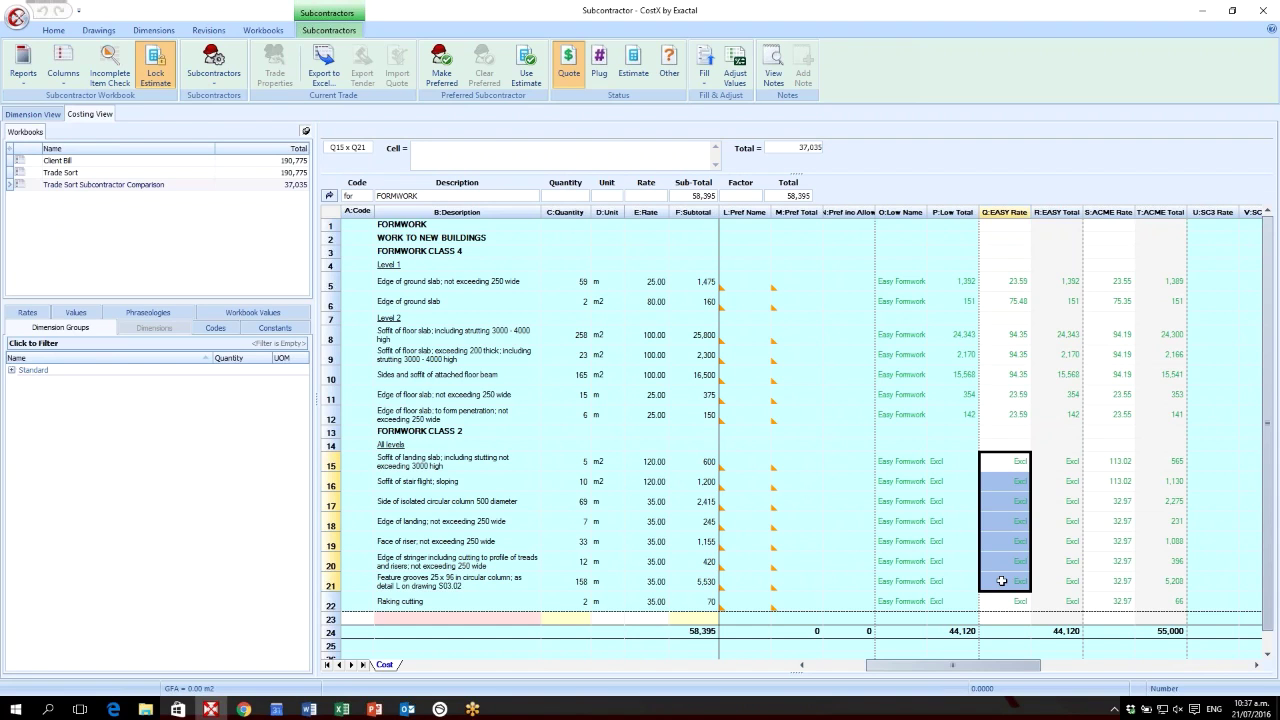
key(Delete)
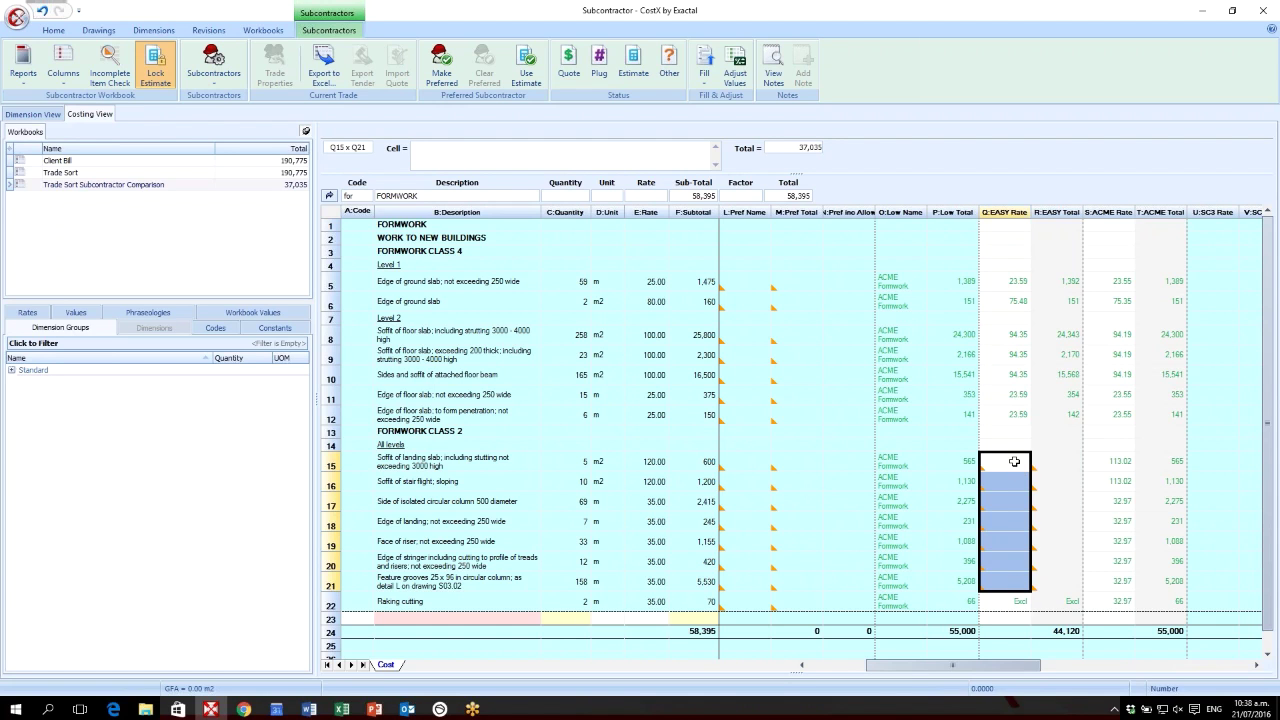
drag(1012, 461, 1012, 580)
click(705, 76)
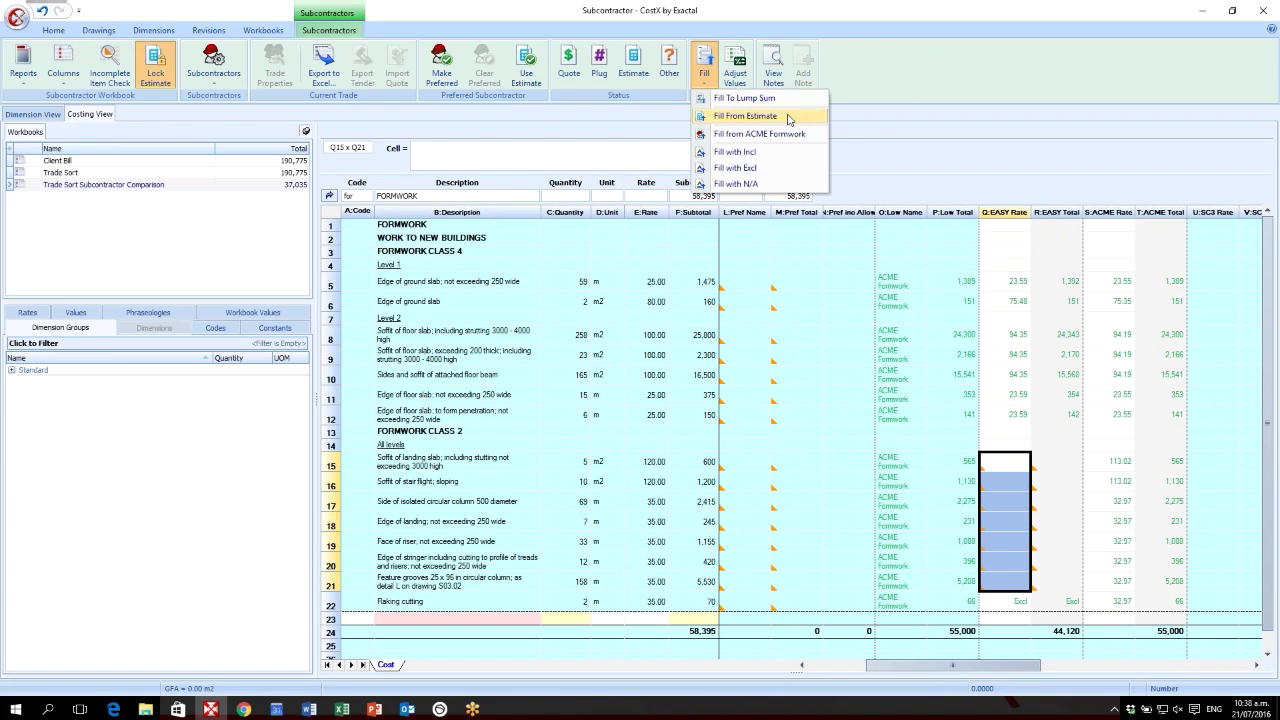
click(746, 116)
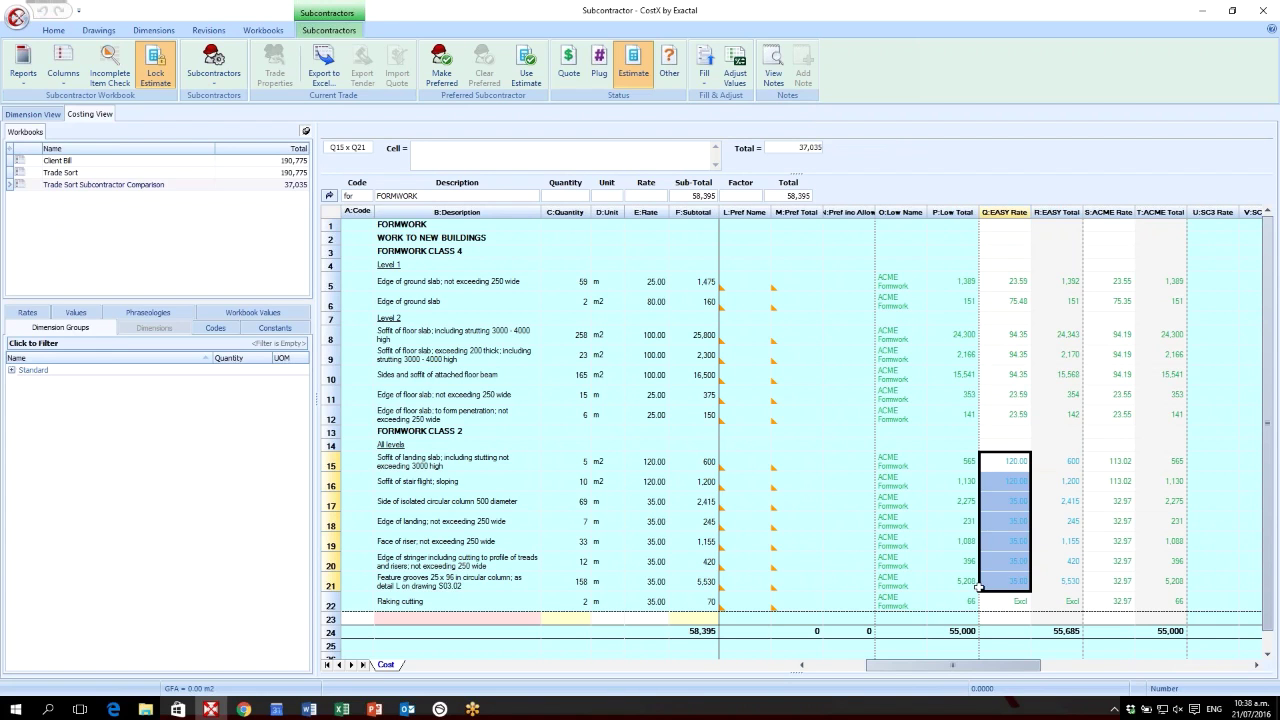
click(909, 465)
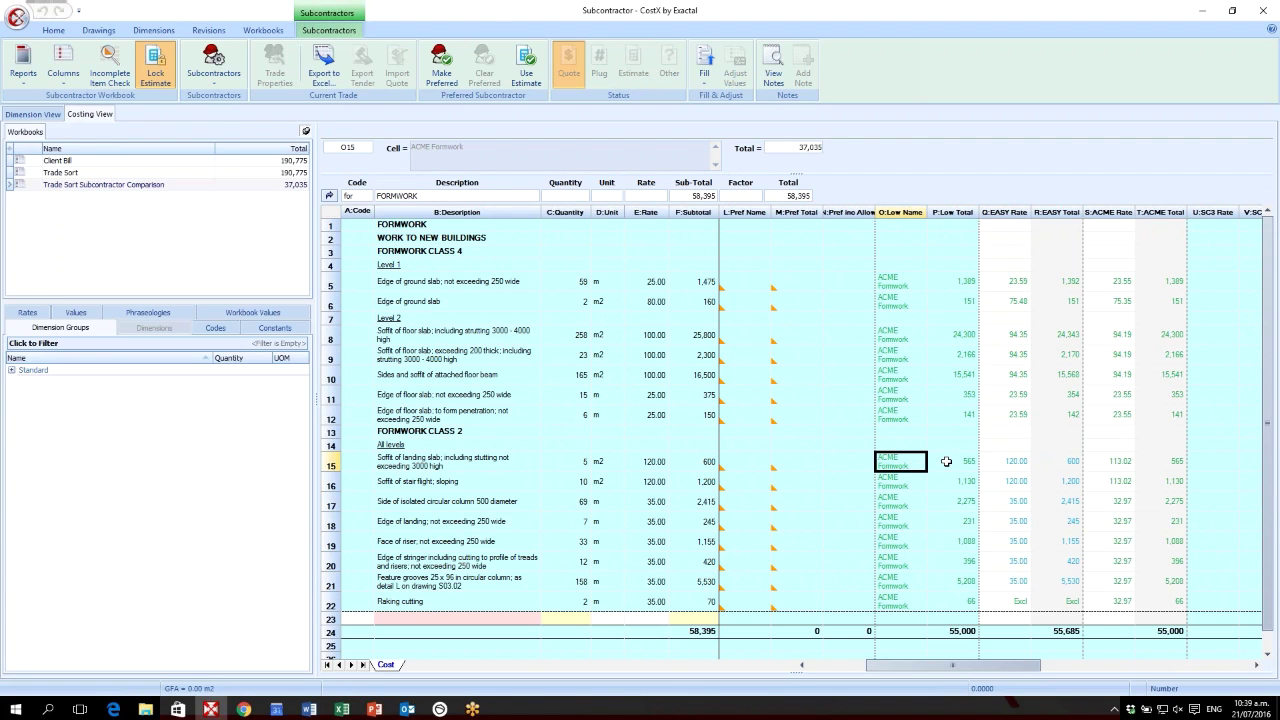
click(950, 461)
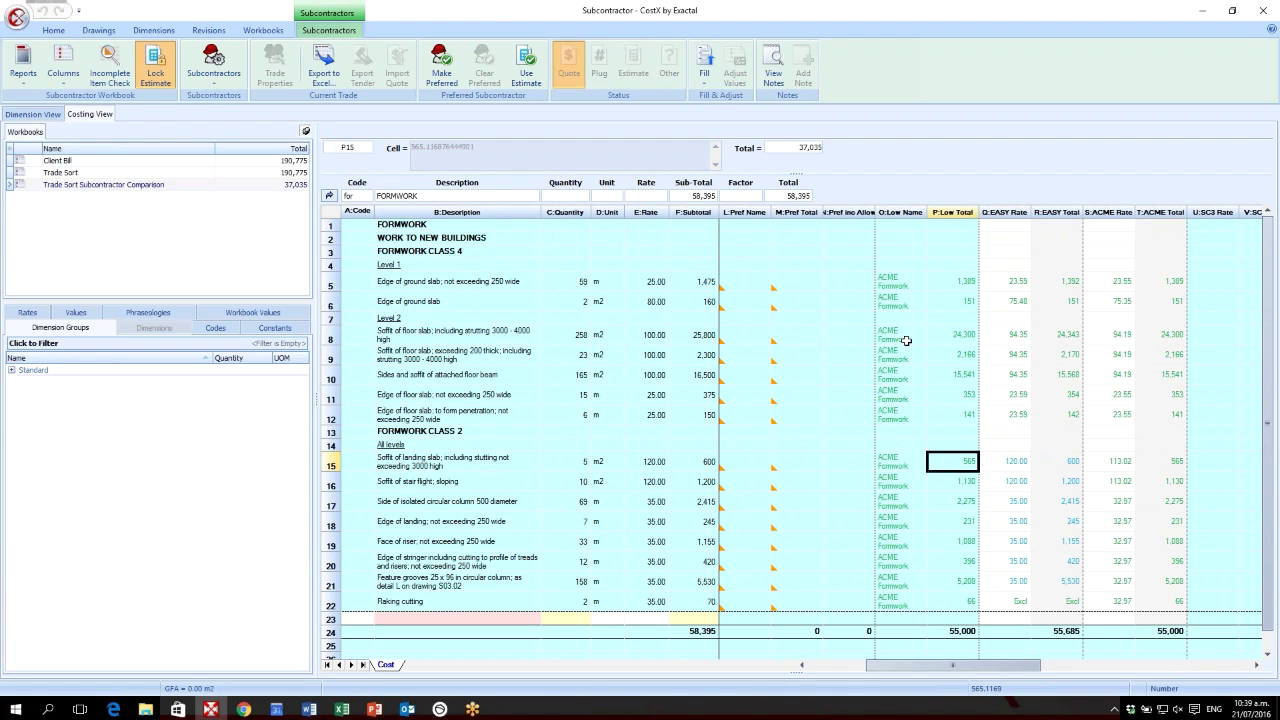
Step: Make ACME Formwork the preferred subcontractor for the FORMWORK trade and return to the trade summary
click(1121, 462)
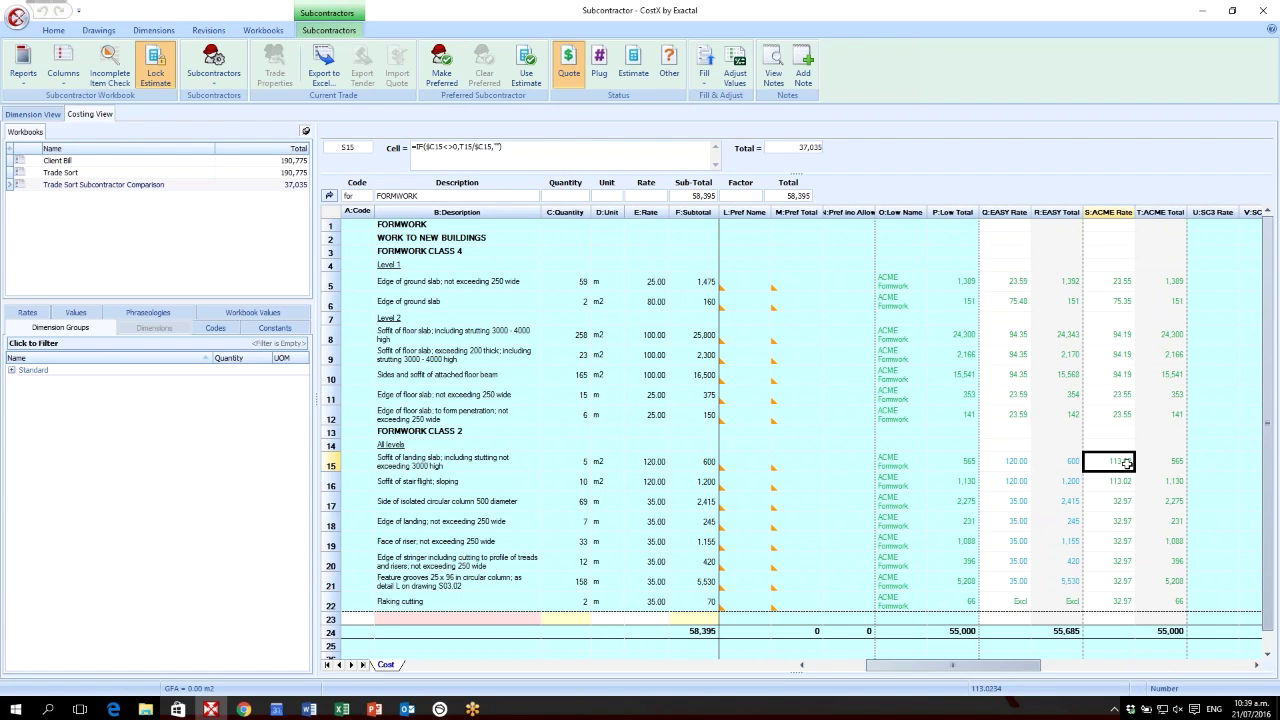
click(443, 78)
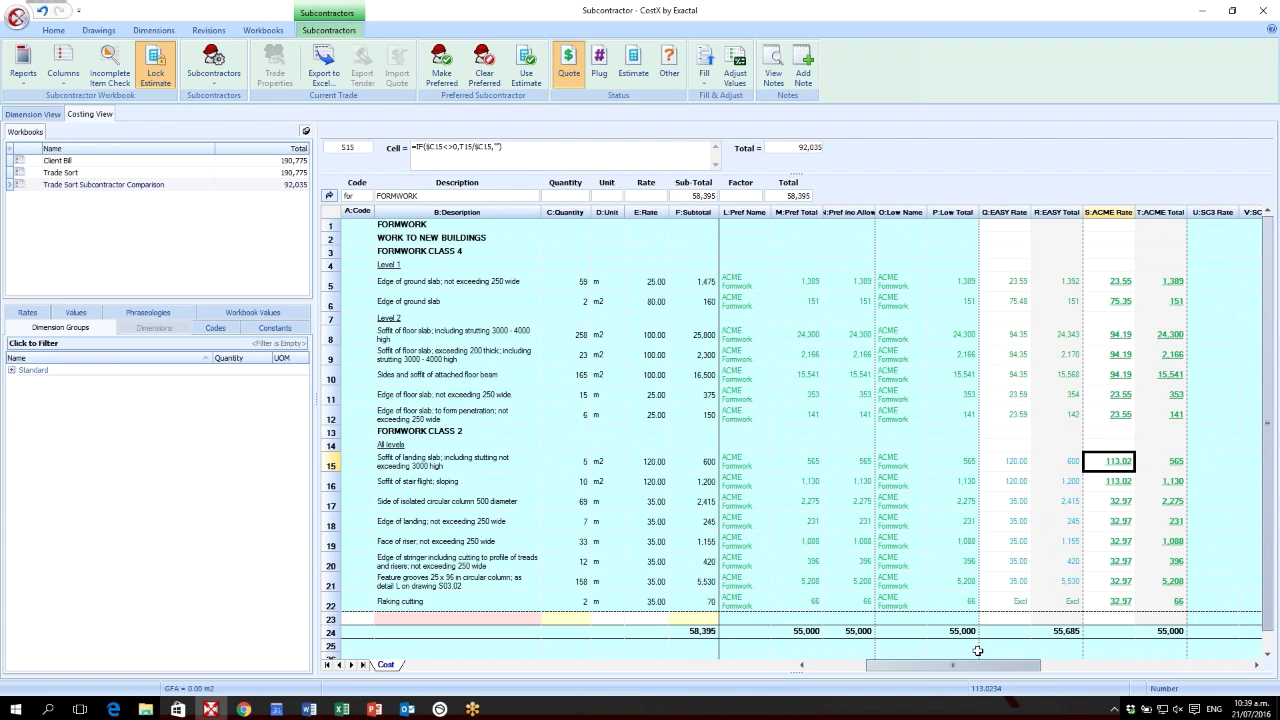
drag(970, 668, 958, 668)
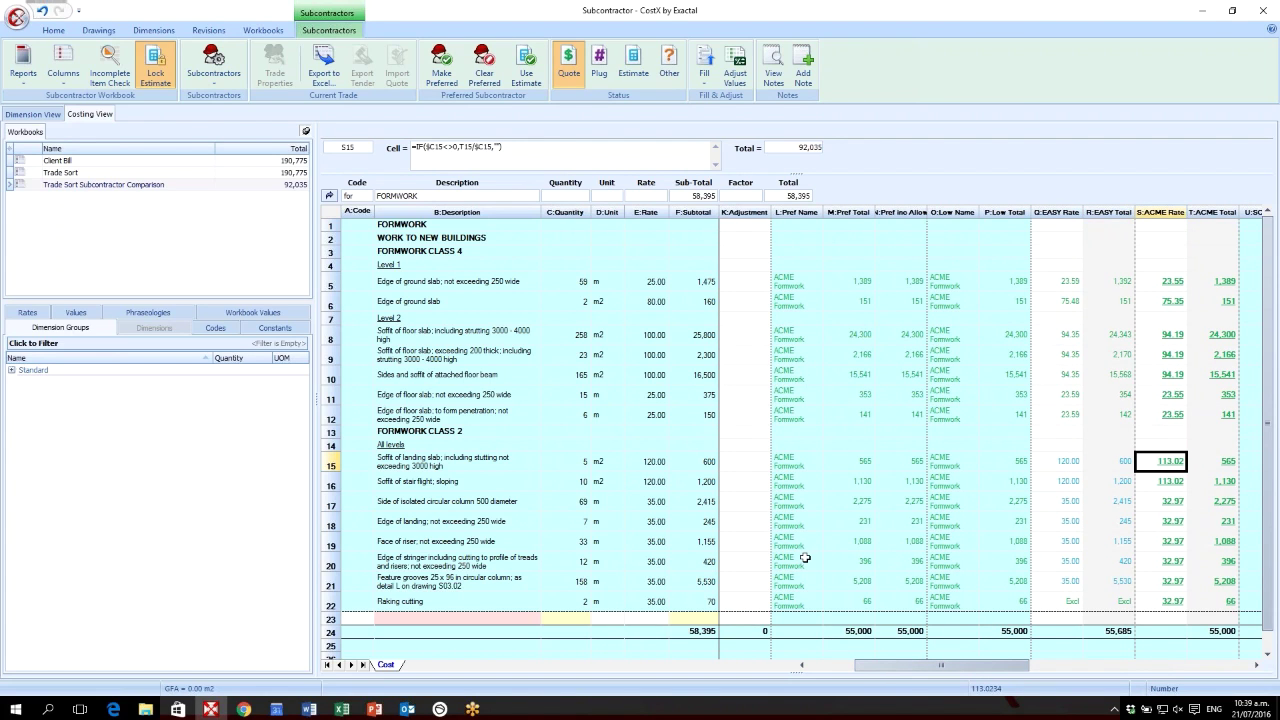
click(329, 196)
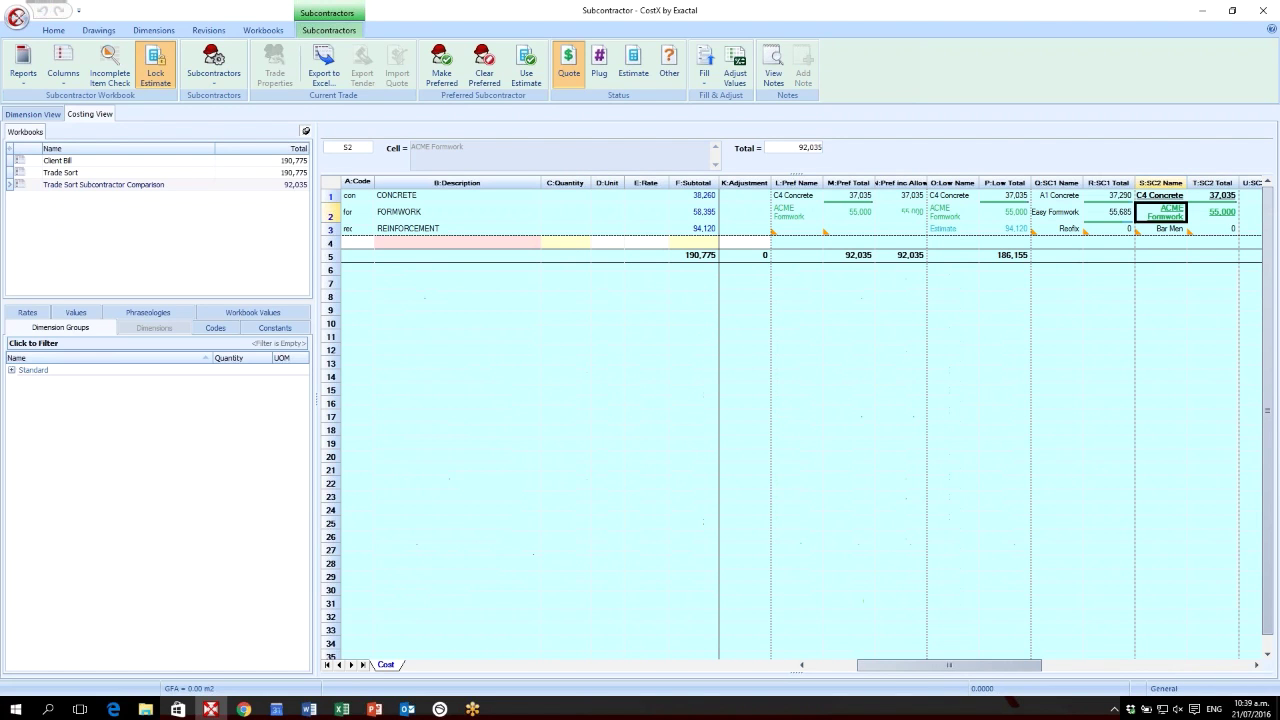
Step: Check the preferred subcontractor names and preferred totals for the CONCRETE and FORMWORK trades in the trade summary
click(1216, 243)
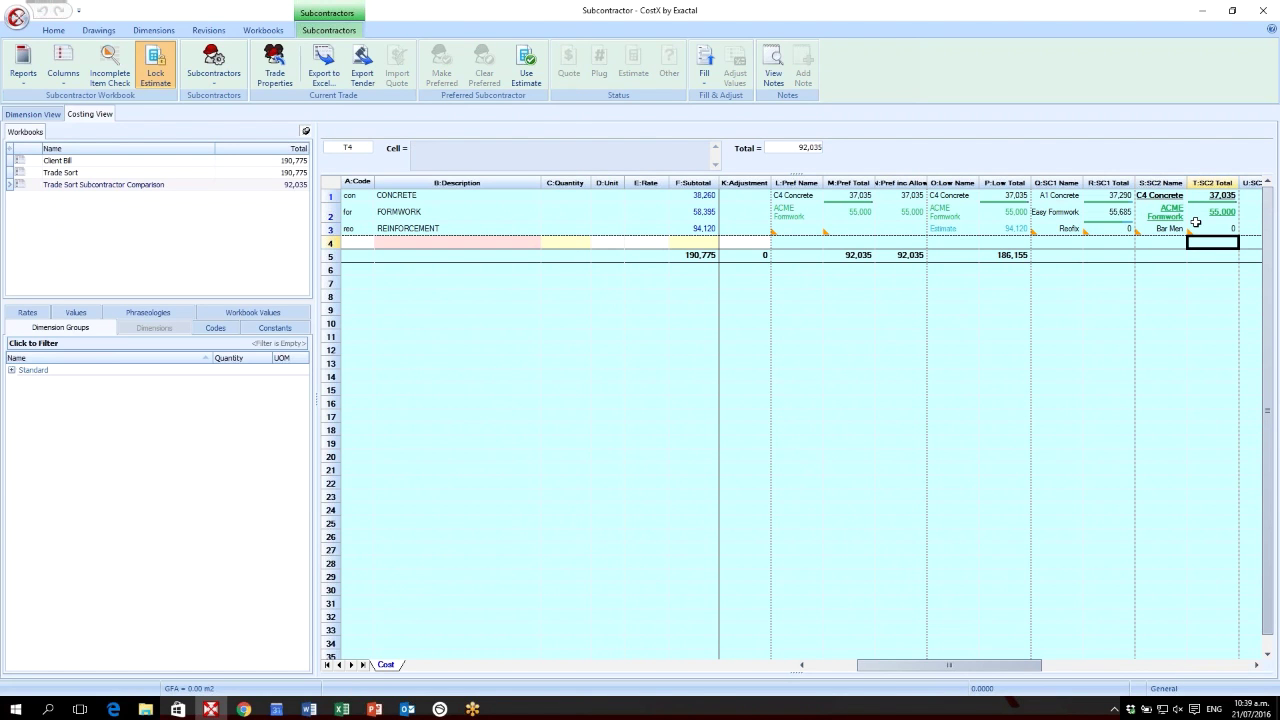
click(1196, 222)
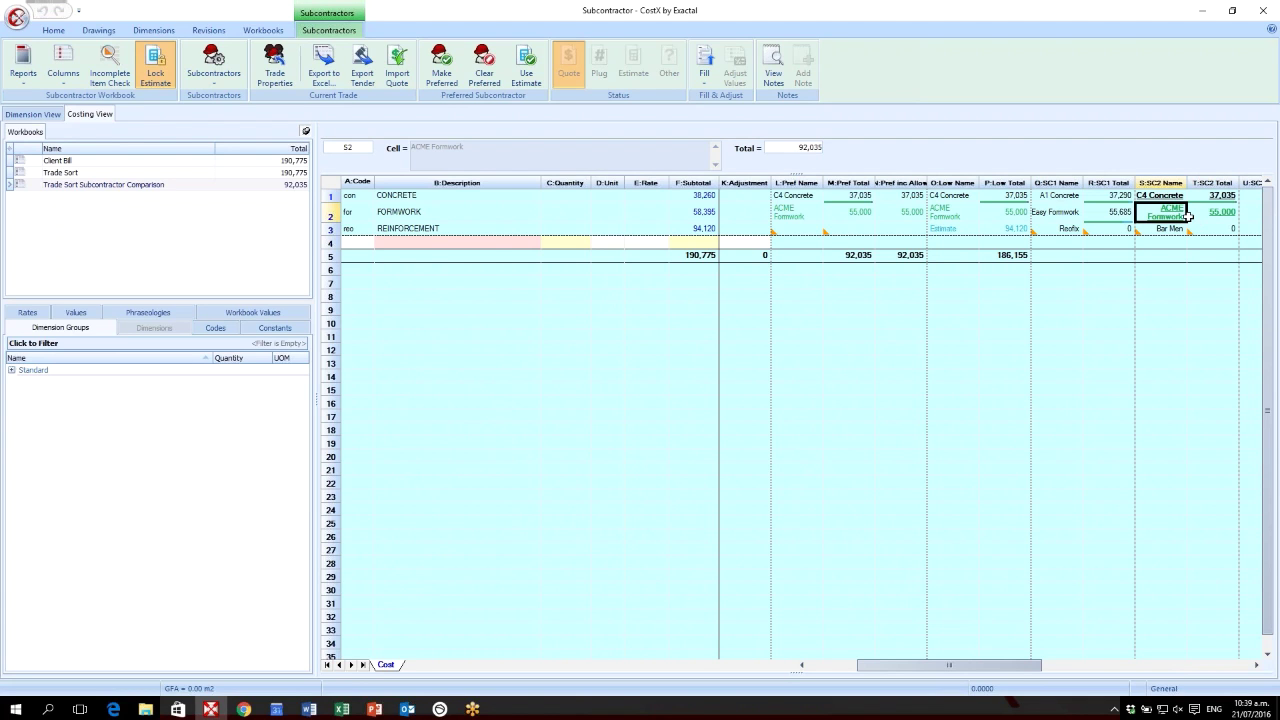
click(808, 212)
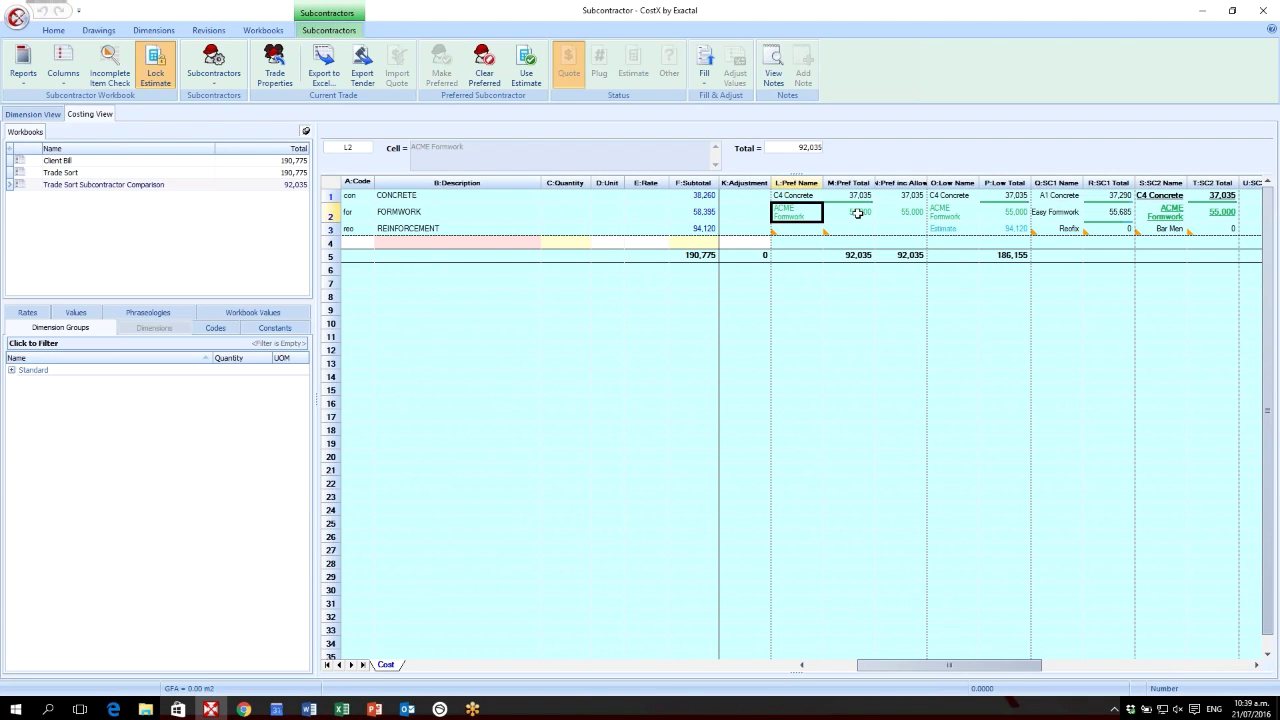
shift+click(858, 213)
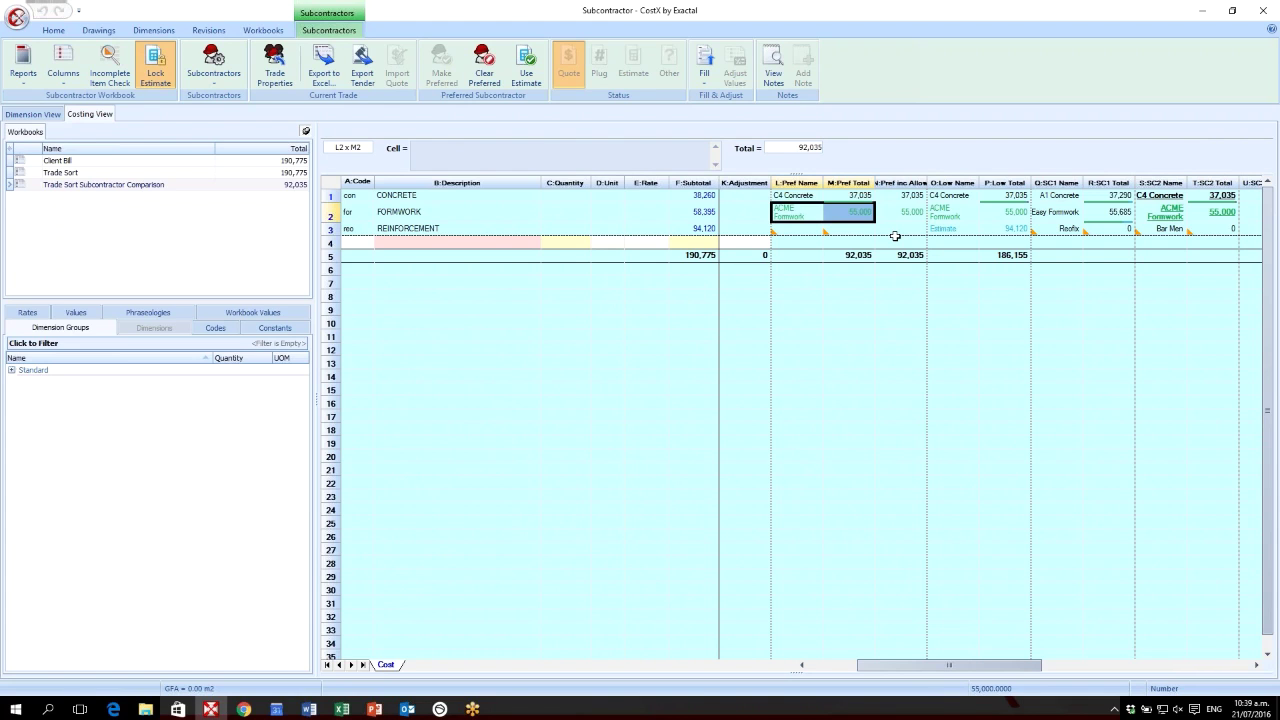
key(Right)
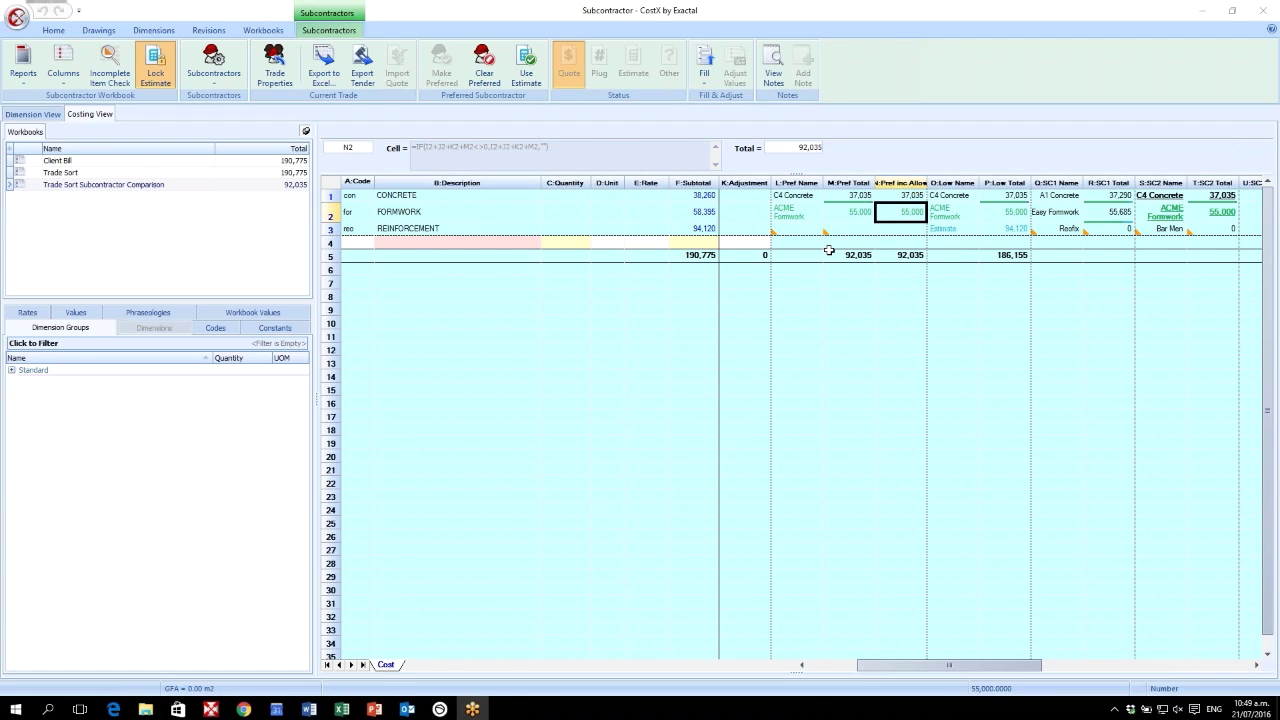
click(805, 198)
click(802, 213)
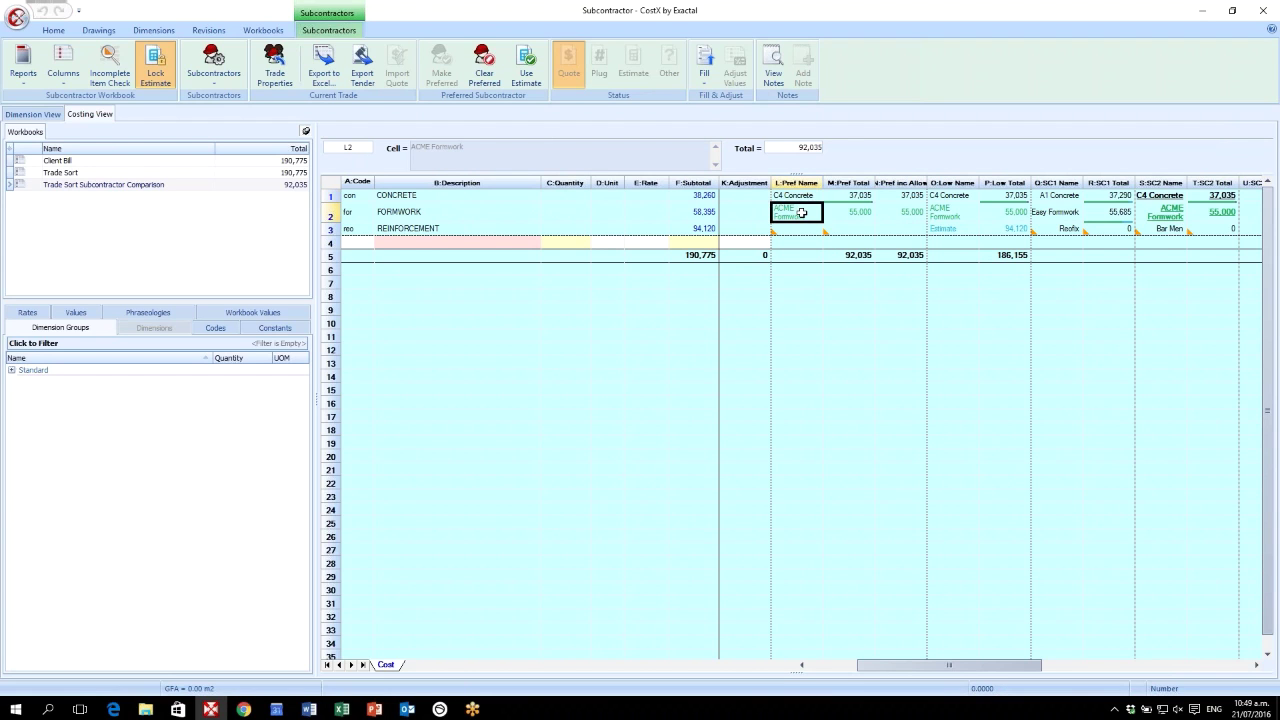